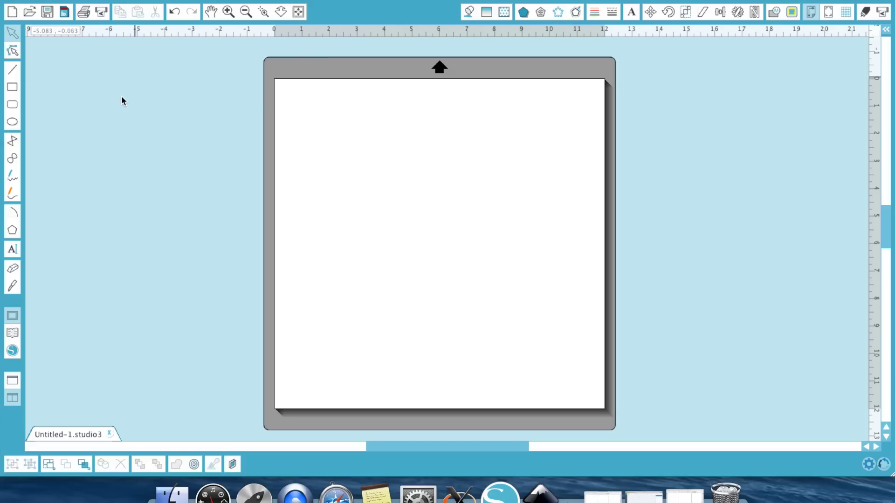
# - Open the Silhouette Studio design library to find the county fair ferris wheel
pyautogui.click(17, 337)
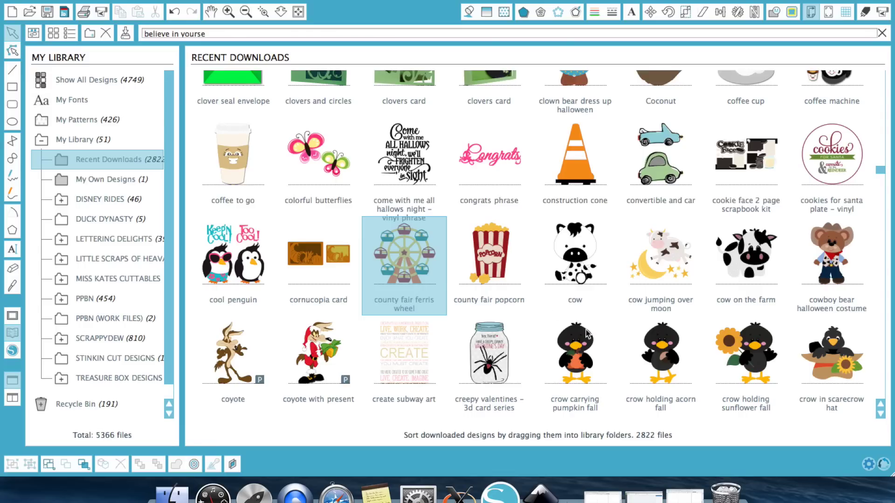
# - Place the county fair ferris wheel on the mat, shift it left, and make its fill and outline black
pyautogui.doubleClick(399, 262)
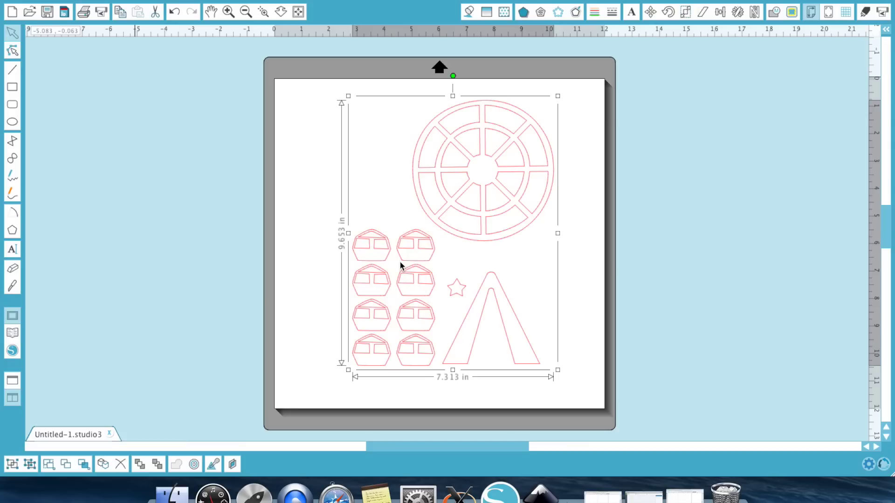
pyautogui.moveTo(468, 177); pyautogui.dragTo(451, 182)
pyautogui.click(468, 12)
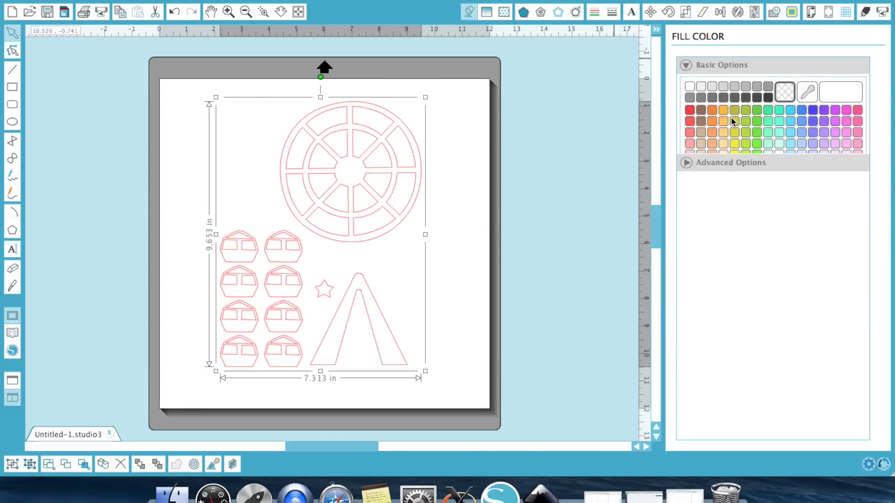
pyautogui.click(768, 98)
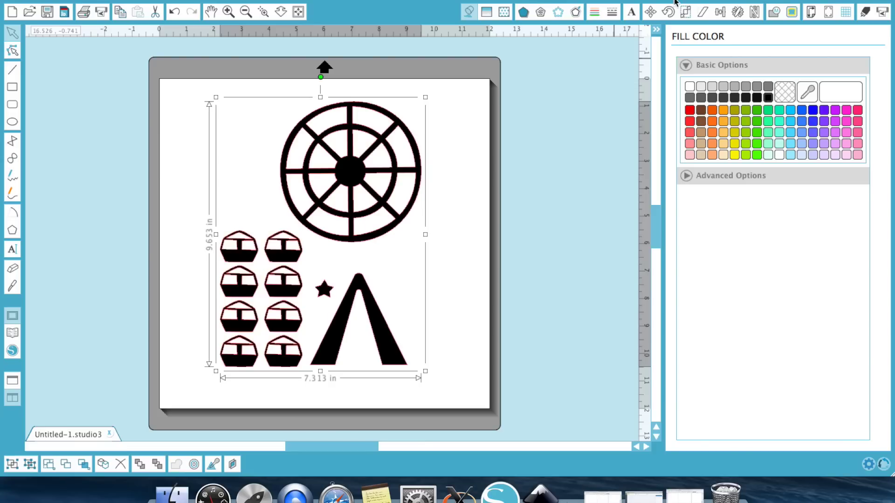
pyautogui.click(594, 12)
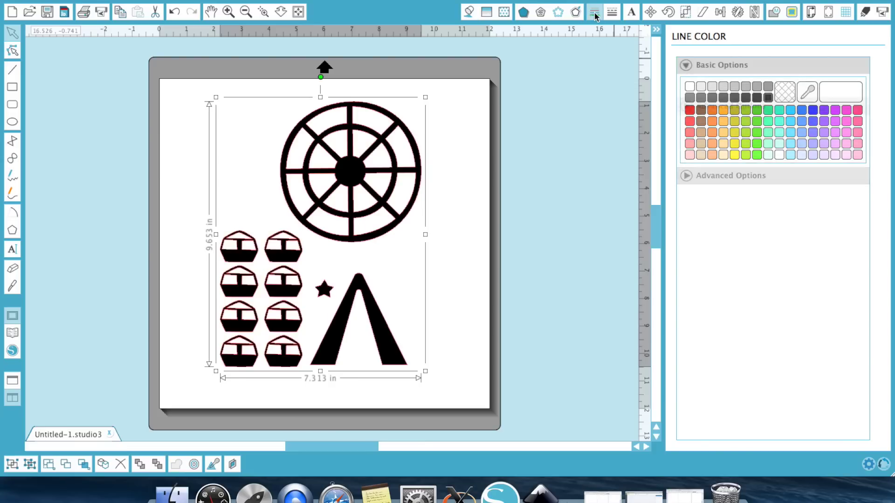
pyautogui.click(769, 98)
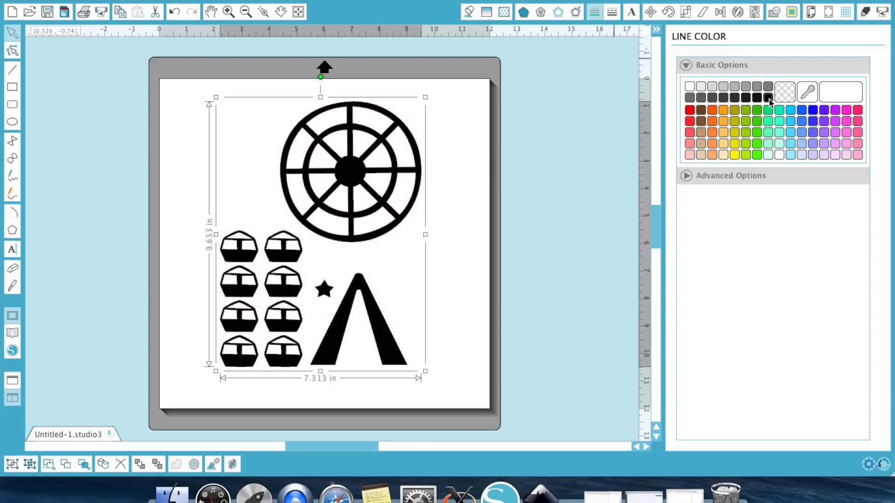
pyautogui.click(656, 30)
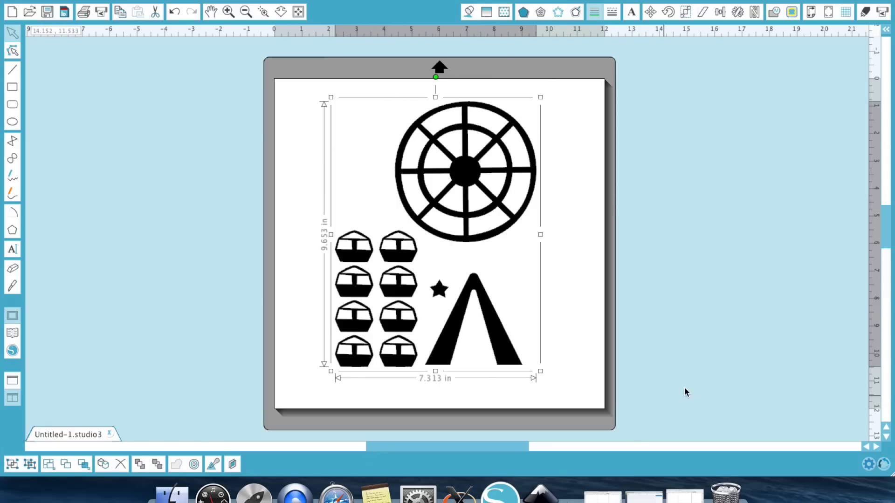
# - Deselect the artwork and save a screenshot of the black ferris wheel to the desktop
pyautogui.click(725, 261)
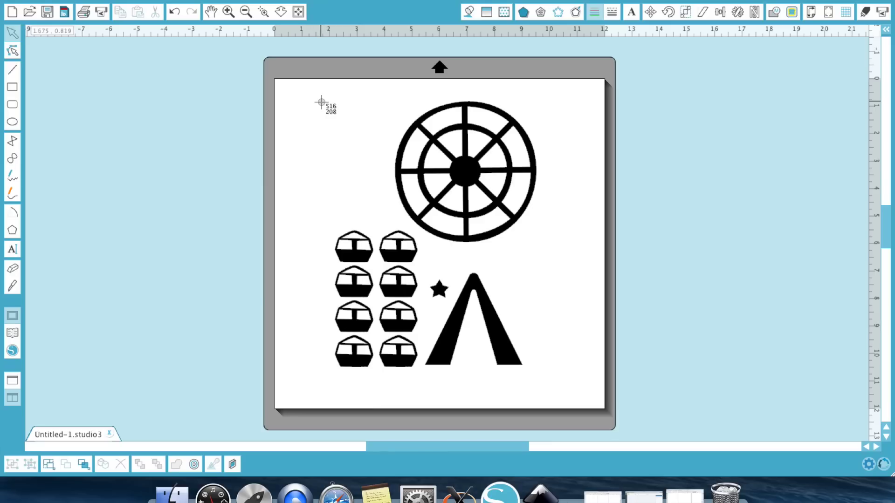
pyautogui.moveTo(321, 102); pyautogui.dragTo(334, 114)
pyautogui.moveTo(319, 91); pyautogui.dragTo(542, 378)
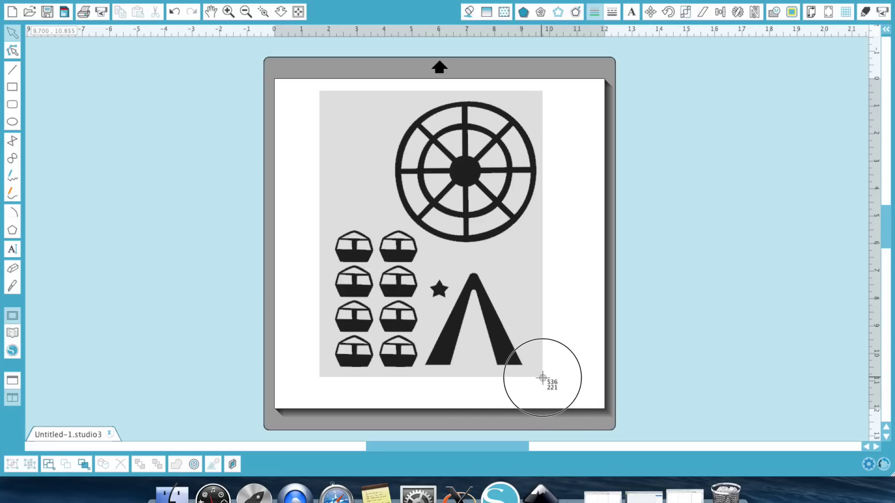
pyautogui.moveTo(542, 377); pyautogui.dragTo(542, 378)
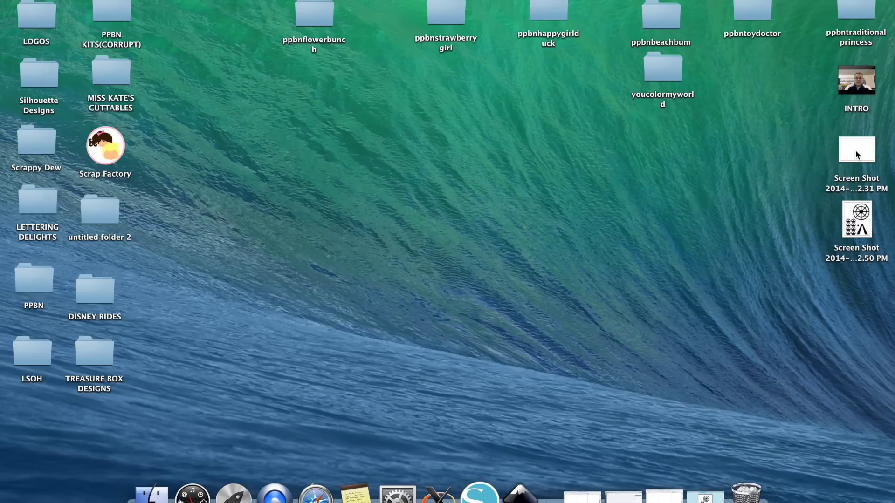
# - Trash the blank screenshot and bring the Inkscape window back up
pyautogui.moveTo(857, 156); pyautogui.dragTo(746, 492)
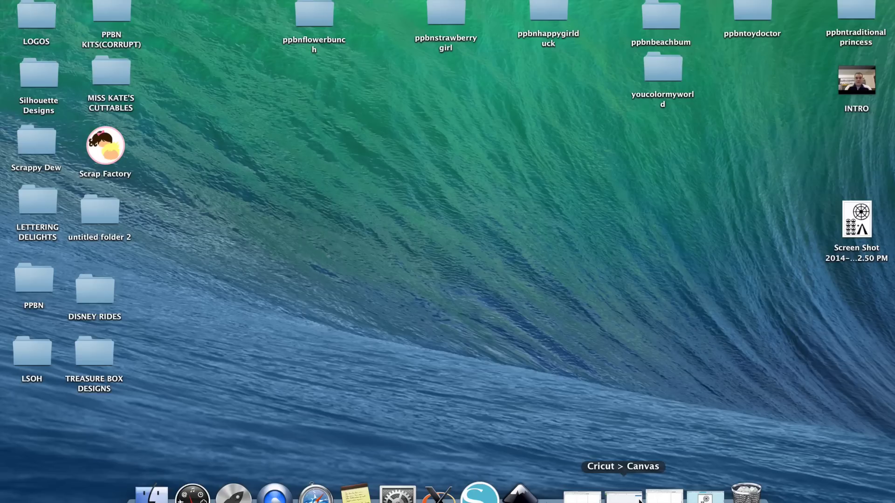
pyautogui.click(664, 494)
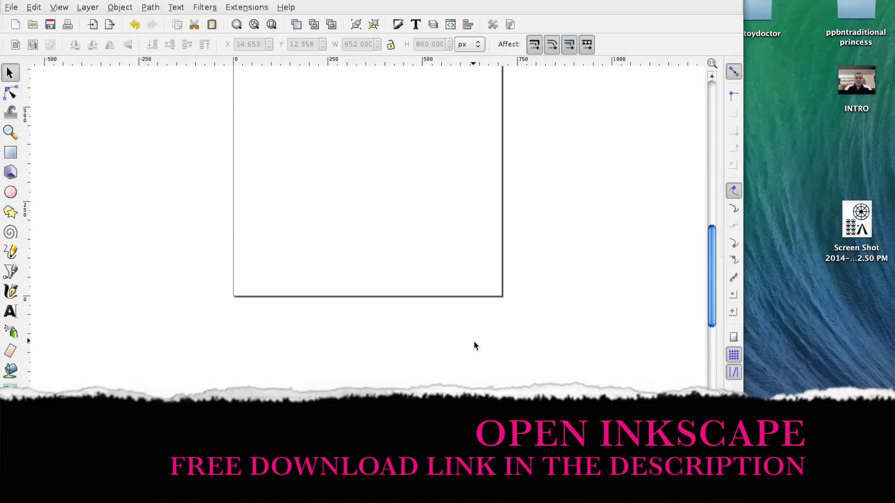
pyautogui.scroll(5, 474, 346)
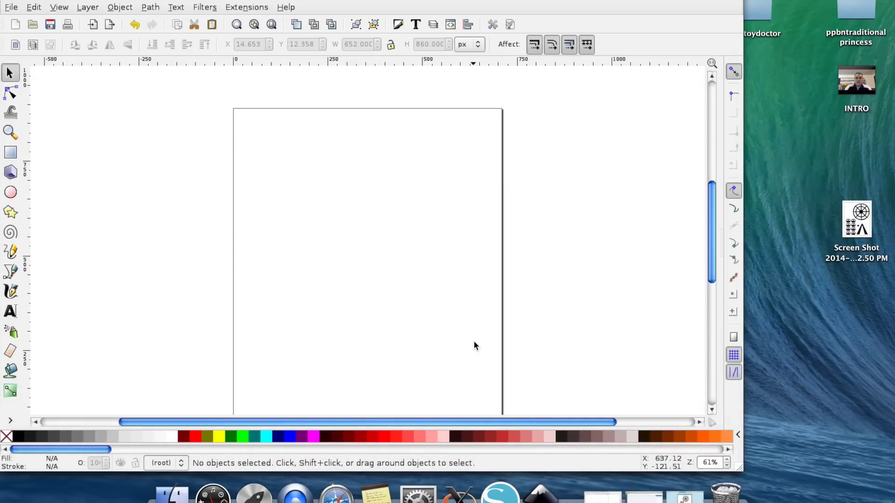
pyautogui.scroll(-1, 474, 344)
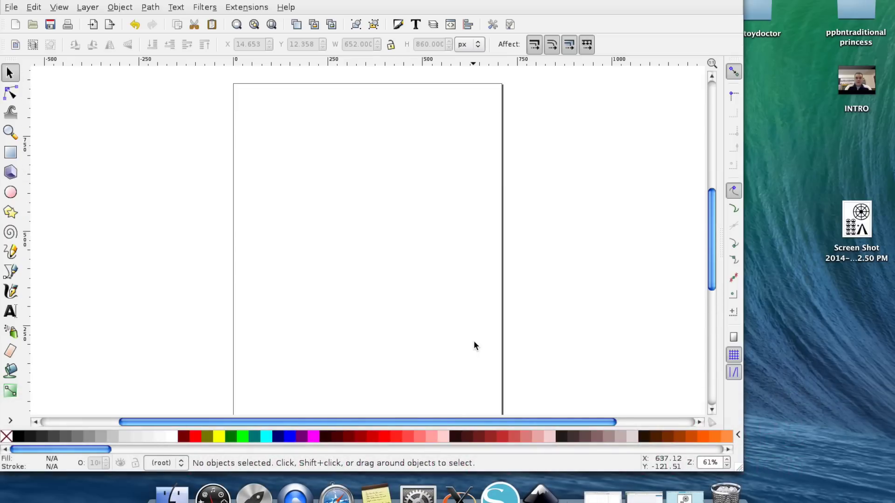
# - Open the ferris wheel screenshot PNG in Inkscape as an embedded image
pyautogui.click(11, 7)
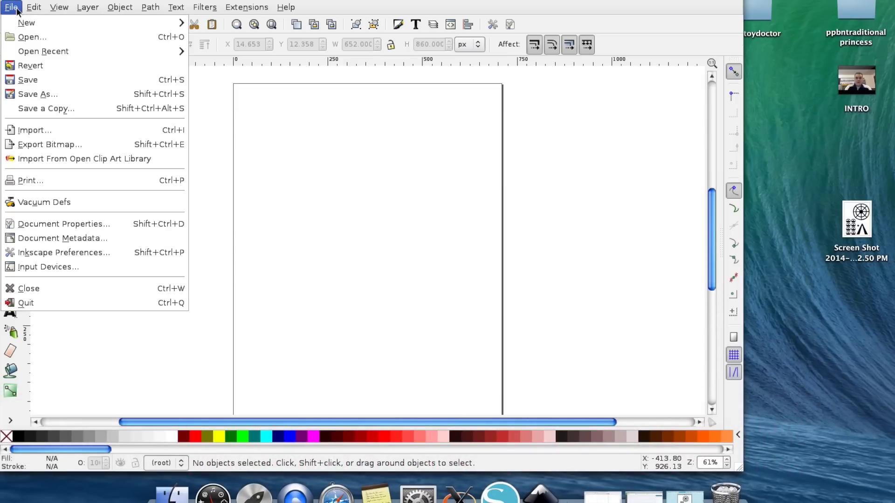
pyautogui.click(25, 37)
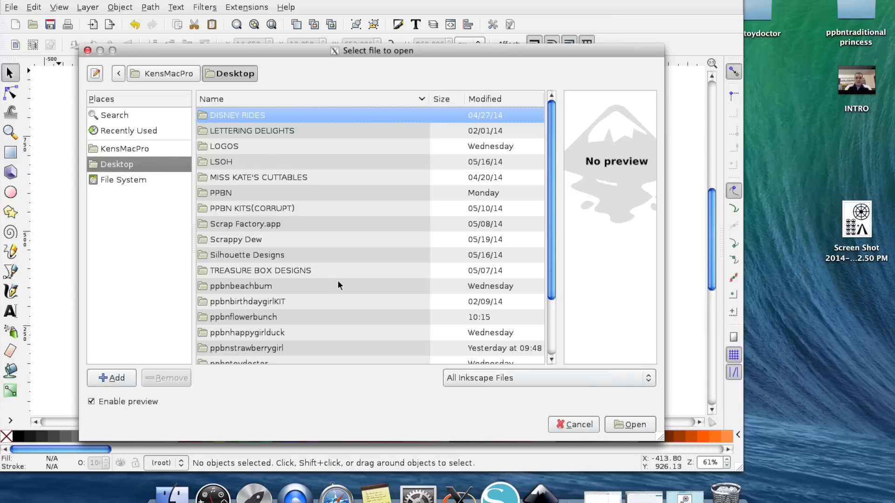
pyautogui.scroll(-3, 338, 283)
pyautogui.click(341, 355)
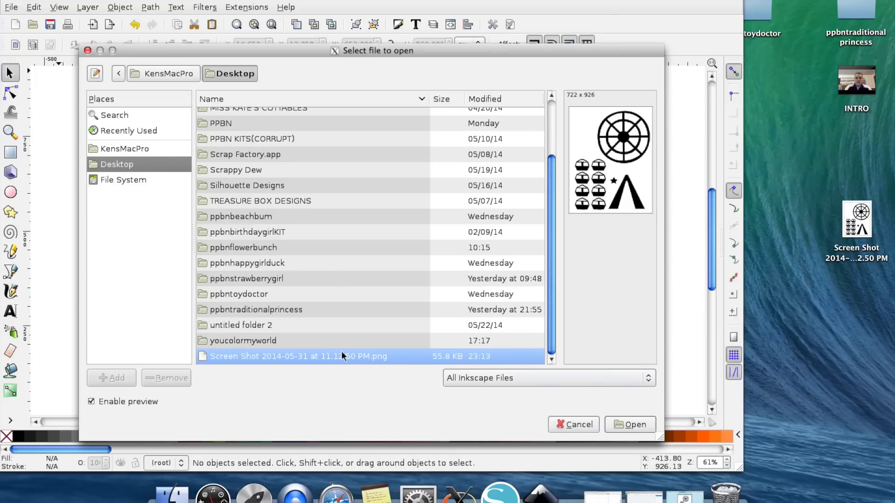
pyautogui.click(628, 425)
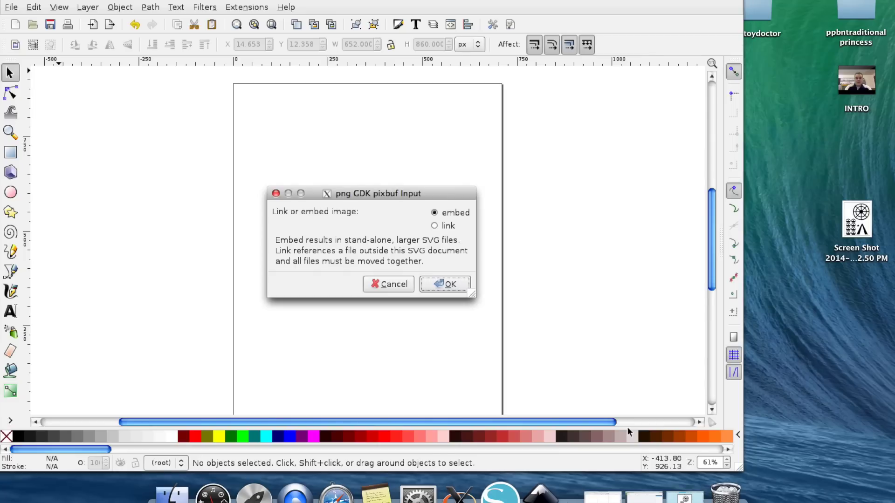
pyautogui.click(454, 285)
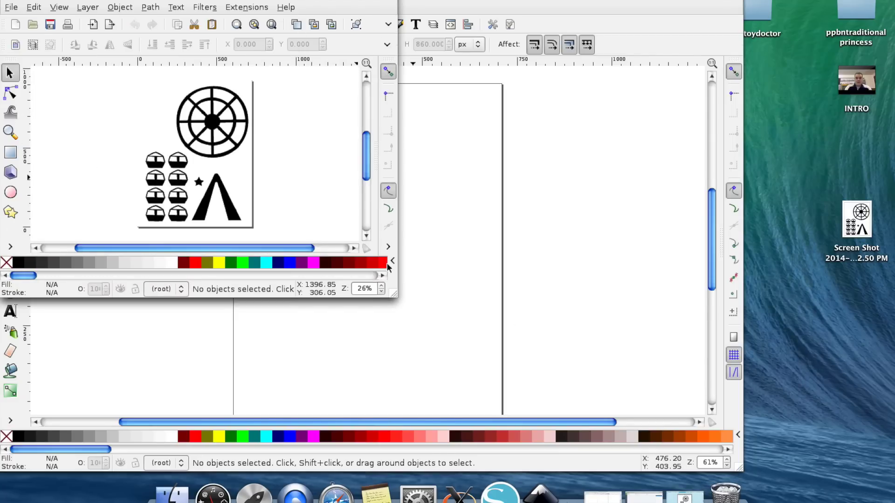
# - Enlarge the document window, fit the page, and select the embedded ferris wheel image for tracing
pyautogui.moveTo(393, 293); pyautogui.dragTo(793, 484)
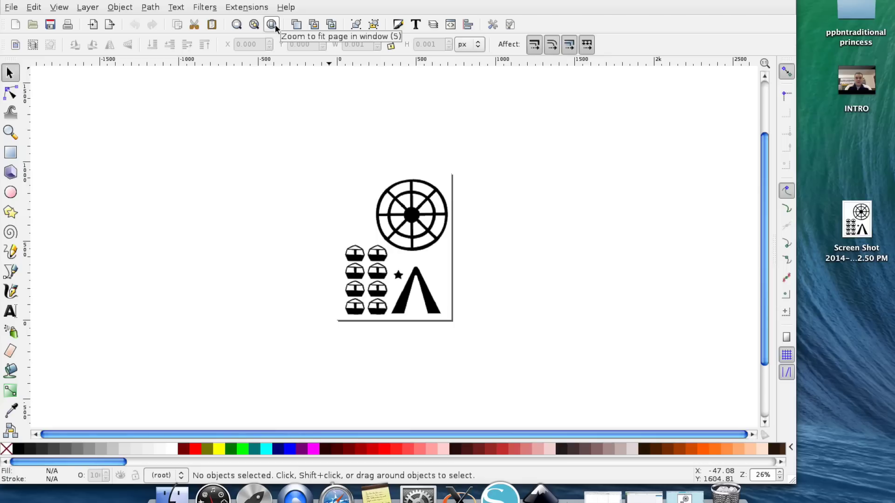
pyautogui.click(275, 24)
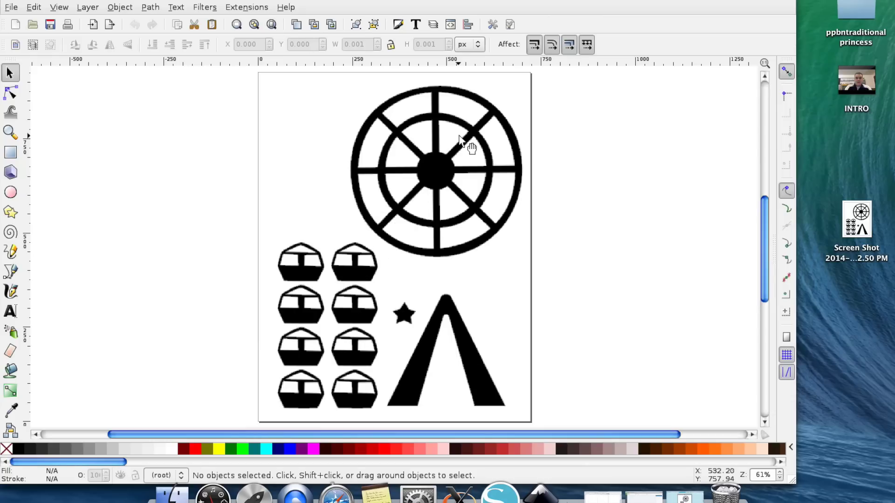
pyautogui.click(429, 184)
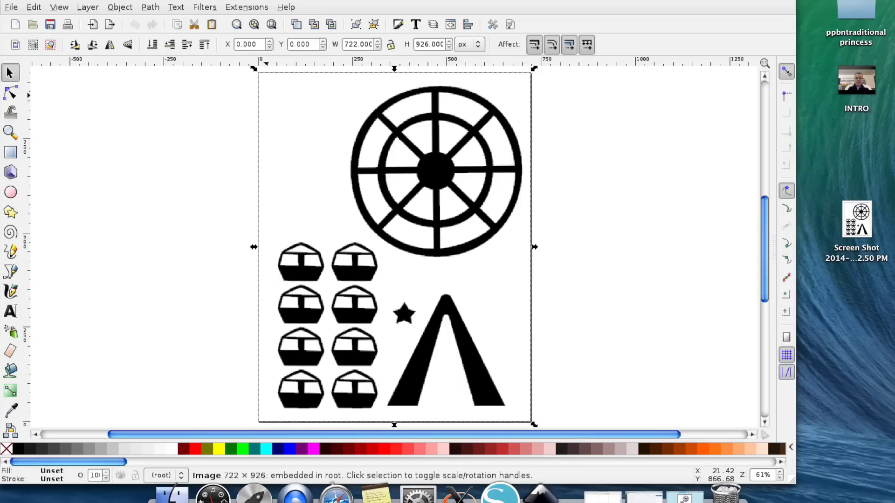
pyautogui.click(150, 7)
# - Trace the bitmap at brightness cutoff threshold 0.990, preview it, and create the vector path
pyautogui.click(165, 52)
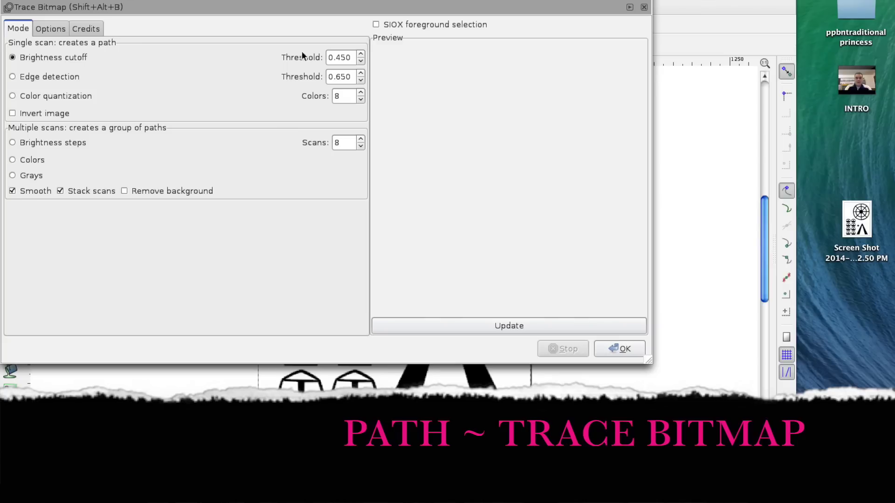
pyautogui.click(361, 54)
pyautogui.click(362, 55)
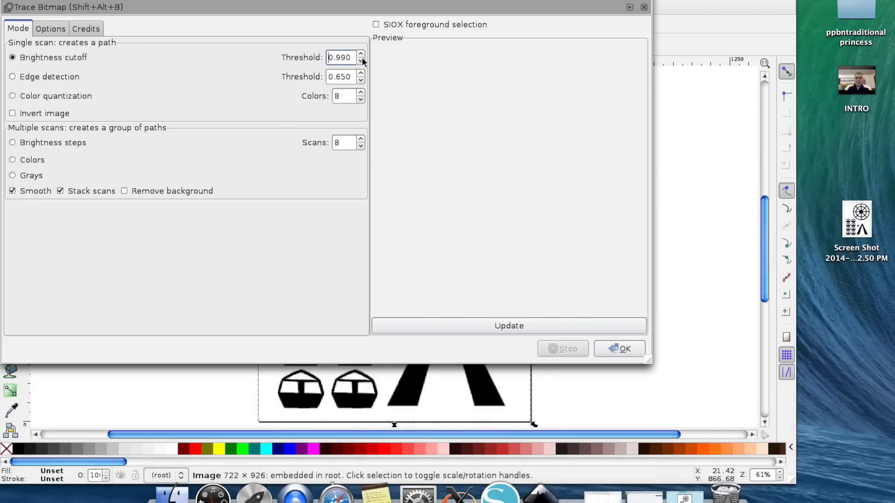
pyautogui.click(498, 326)
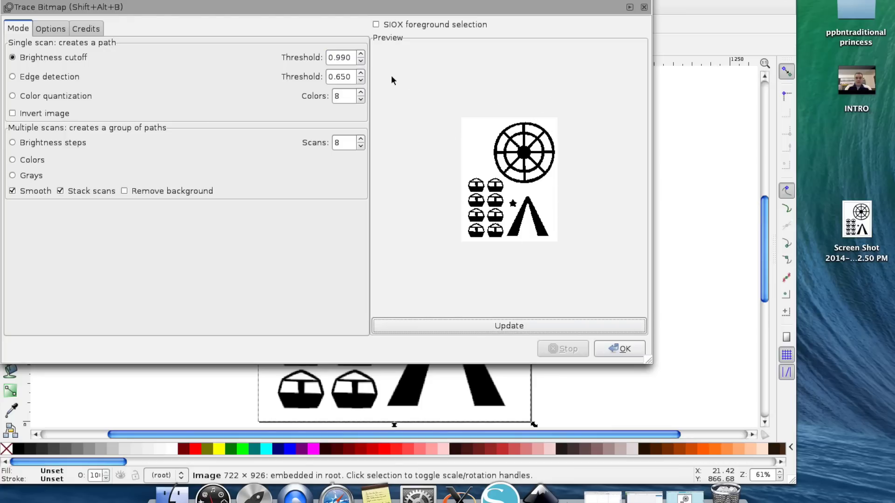
pyautogui.click(636, 351)
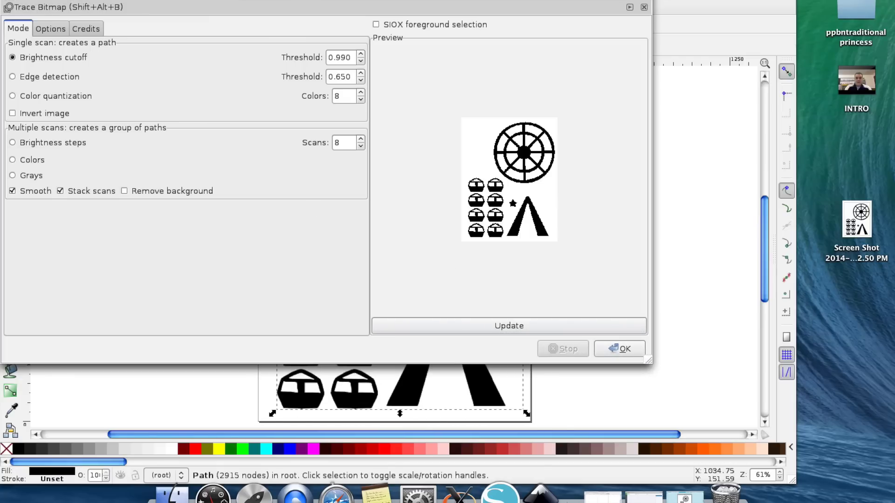
pyautogui.press('Escape')
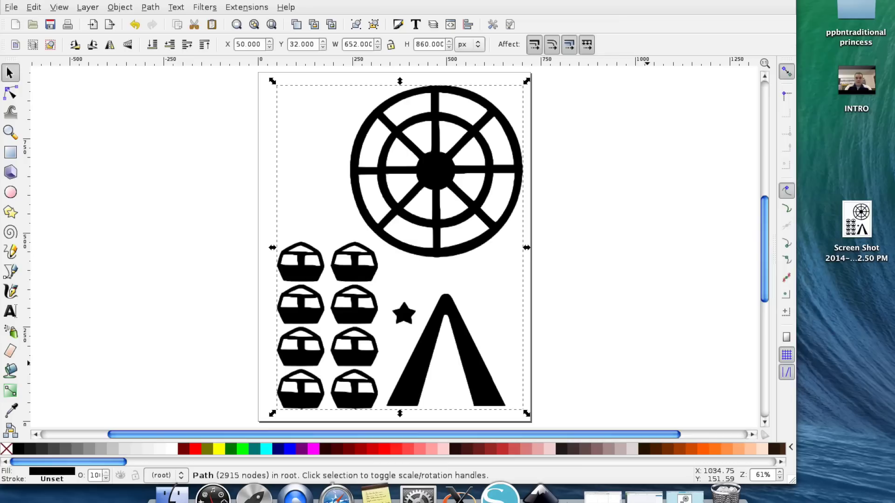
# - Move the traced path aside, delete the original bitmap, and put the path back on the page
pyautogui.moveTo(430, 177)
pyautogui.mouseDown()
pyautogui.moveTo(760, 179)
pyautogui.moveTo(706, 156)
pyautogui.moveTo(698, 174)
pyautogui.mouseUp()
pyautogui.click(430, 178)
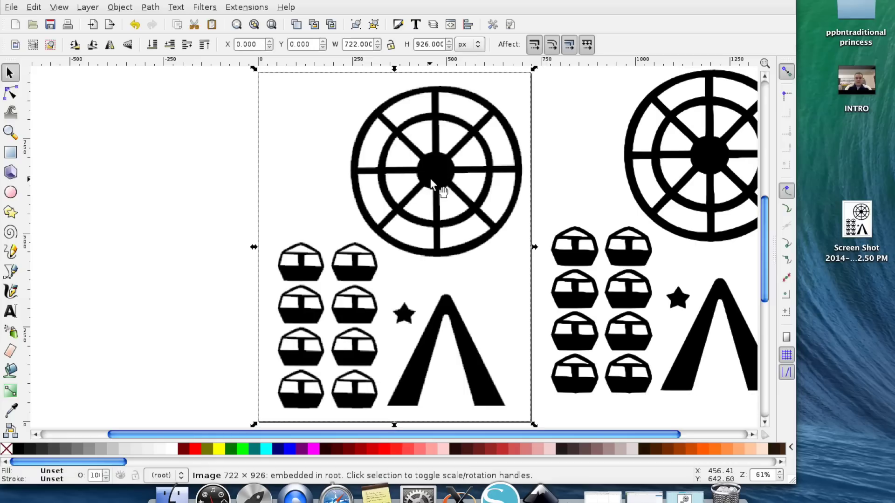
pyautogui.press('Delete')
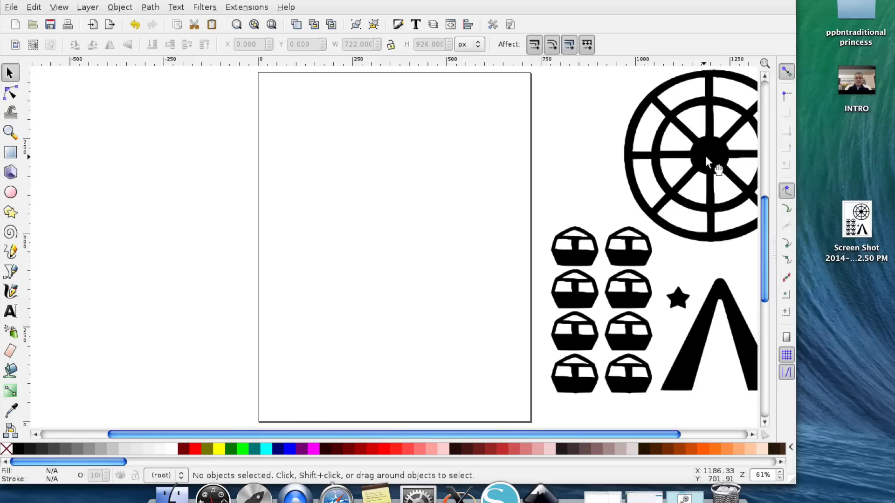
pyautogui.moveTo(705, 155)
pyautogui.mouseDown()
pyautogui.moveTo(482, 149)
pyautogui.moveTo(373, 166)
pyautogui.moveTo(419, 168)
pyautogui.mouseUp()
pyautogui.click(420, 172)
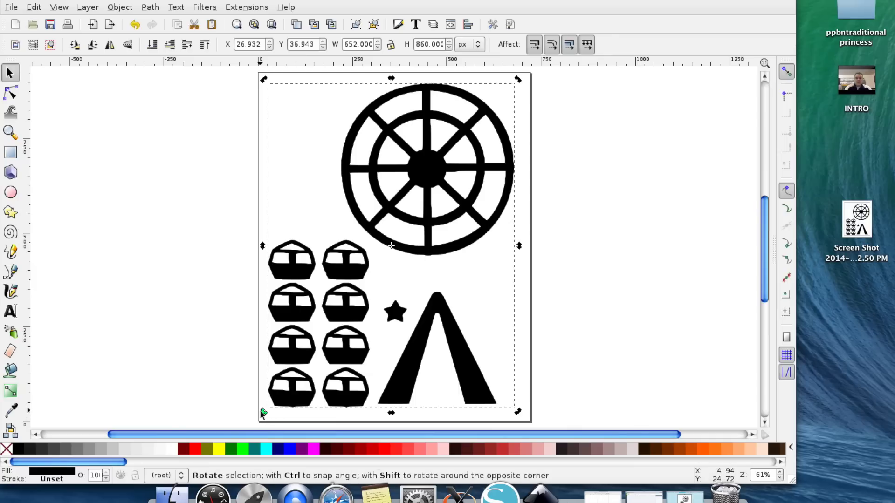
# - Break the traced drawing apart, then combine the wheel pieces excluding one cart piece
pyautogui.click(150, 7)
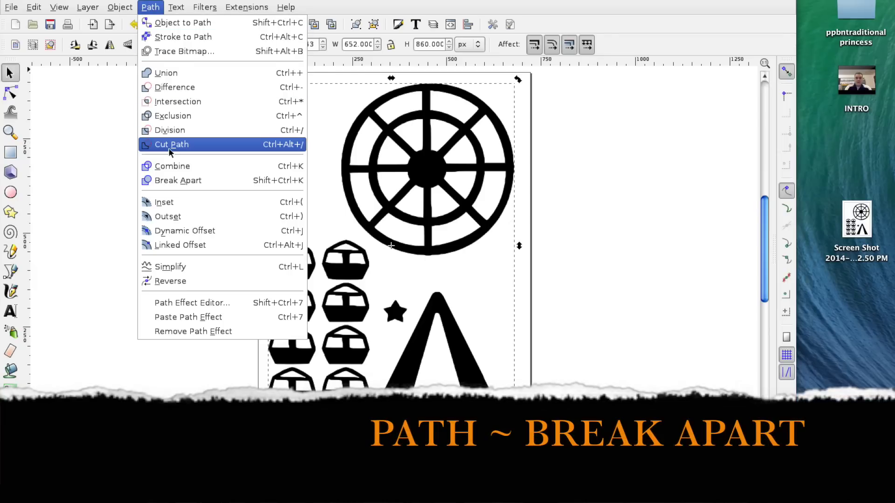
pyautogui.click(178, 181)
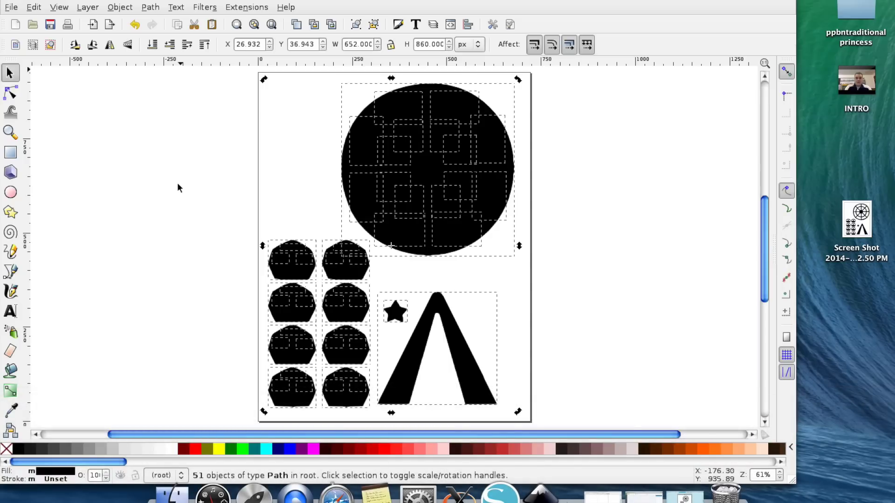
pyautogui.click(610, 224)
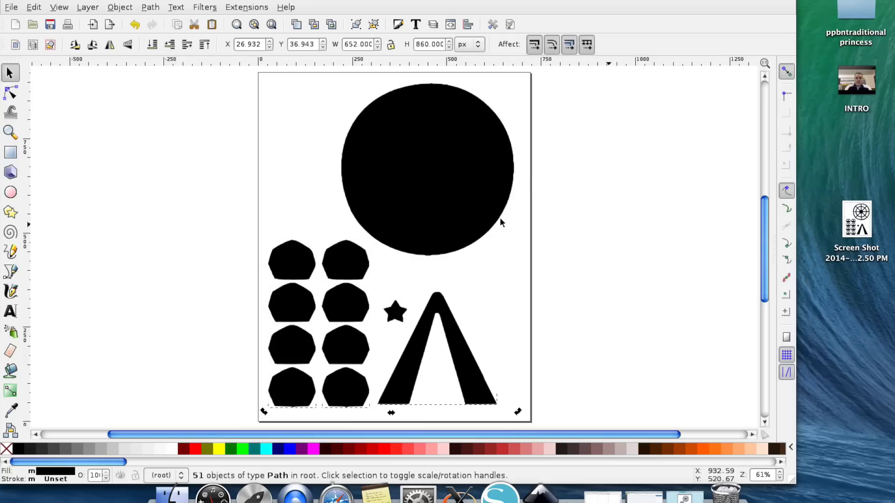
pyautogui.moveTo(335, 86); pyautogui.dragTo(540, 266)
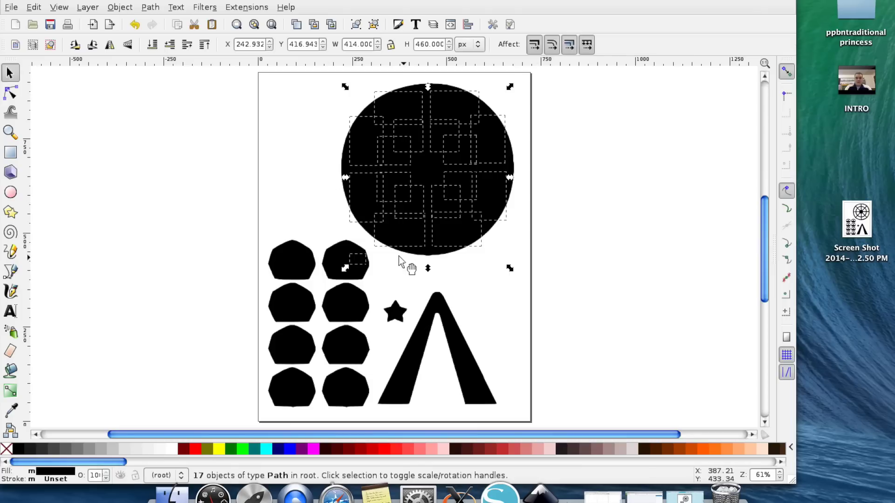
pyautogui.keyDown('shift'); pyautogui.click(352, 264); pyautogui.keyUp('shift')
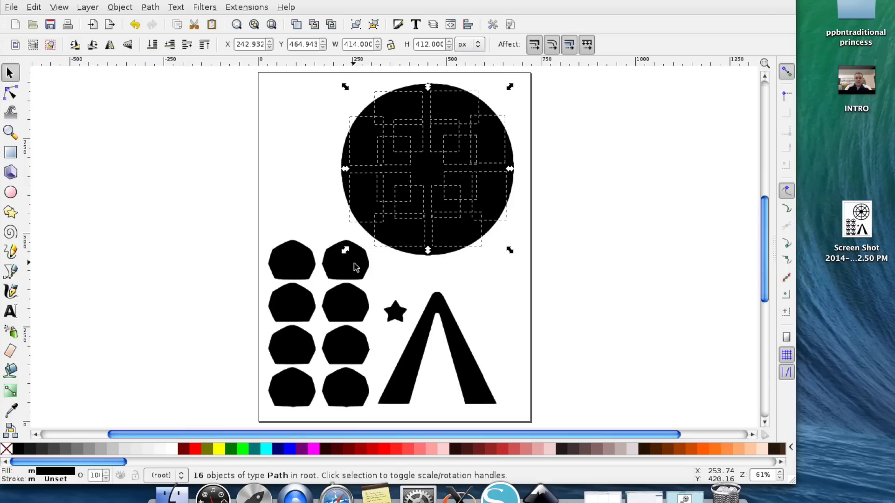
pyautogui.click(146, 8)
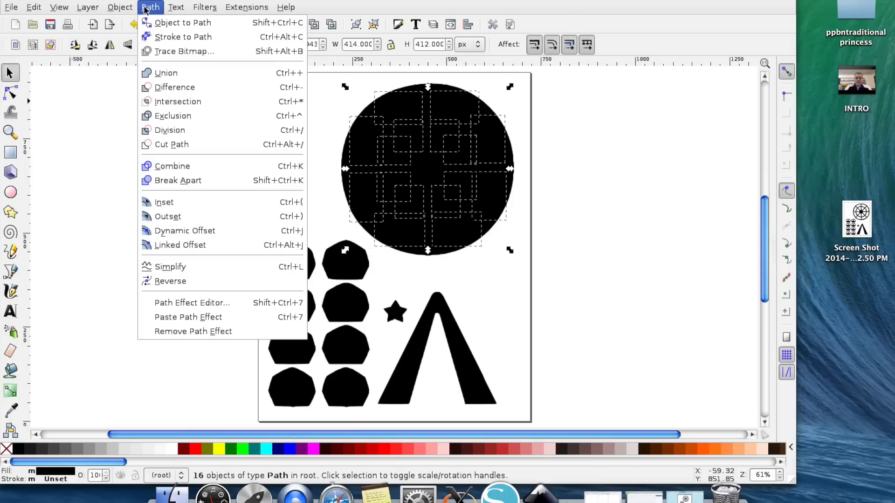
pyautogui.click(182, 169)
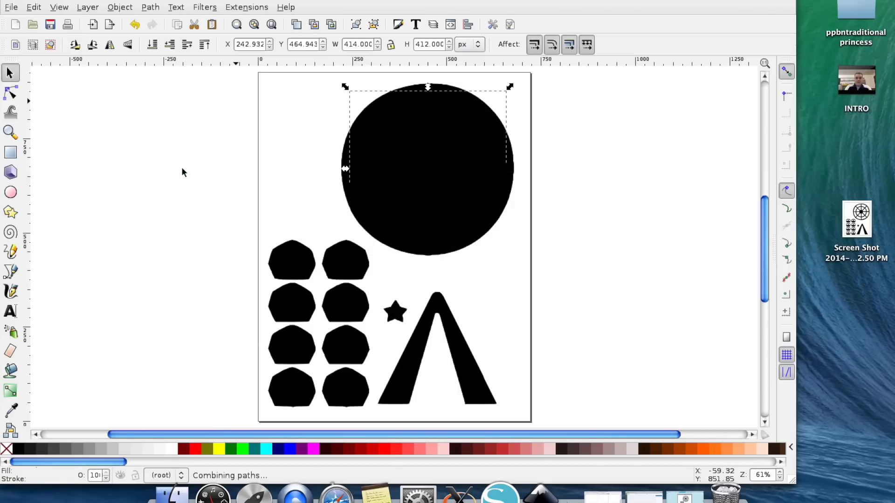
# - Undo the combine, reselect the wheel without the cart piece, and combine it into one path
pyautogui.click(39, 6)
pyautogui.click(70, 22)
pyautogui.click(309, 83)
pyautogui.moveTo(310, 82); pyautogui.dragTo(561, 264)
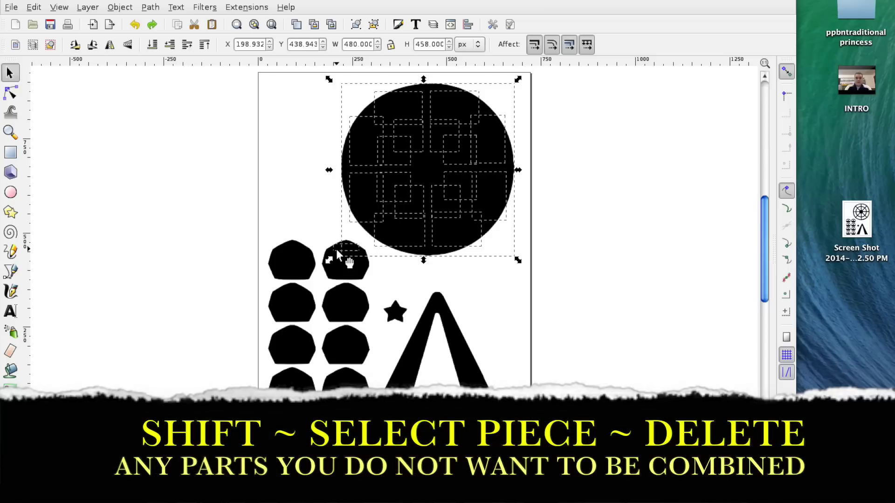
pyautogui.keyDown('shift'); pyautogui.click(336, 249); pyautogui.keyUp('shift')
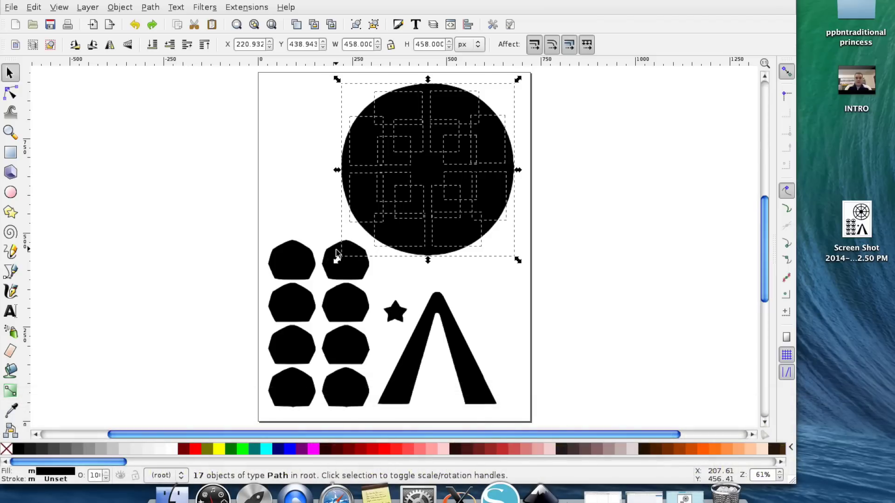
pyautogui.click(156, 7)
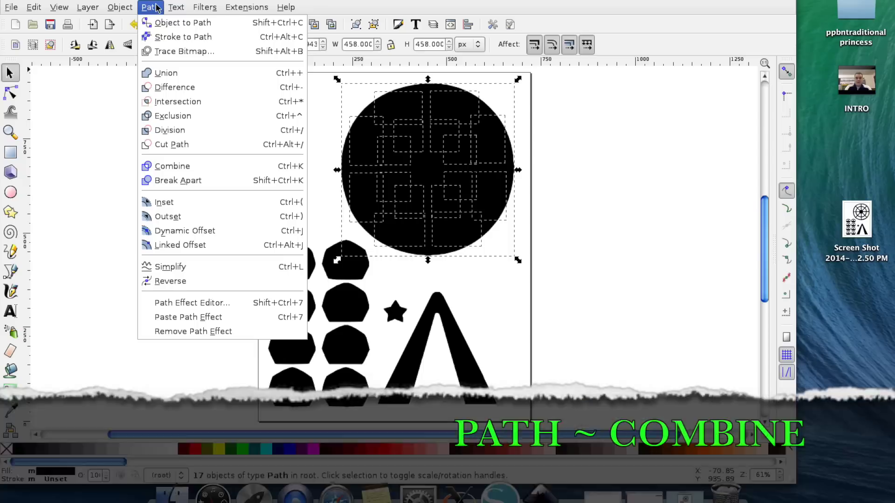
pyautogui.click(171, 164)
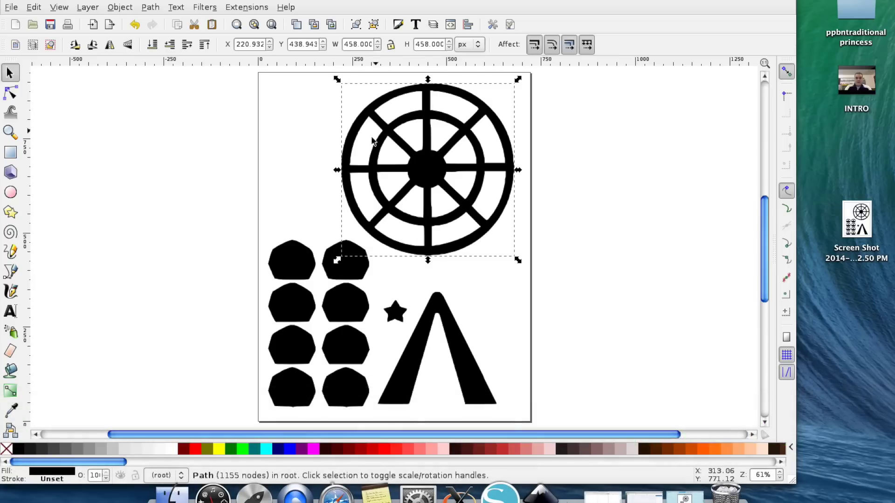
# - Combine the top-left and top-right carts' pieces so their windows cut out
pyautogui.click(619, 256)
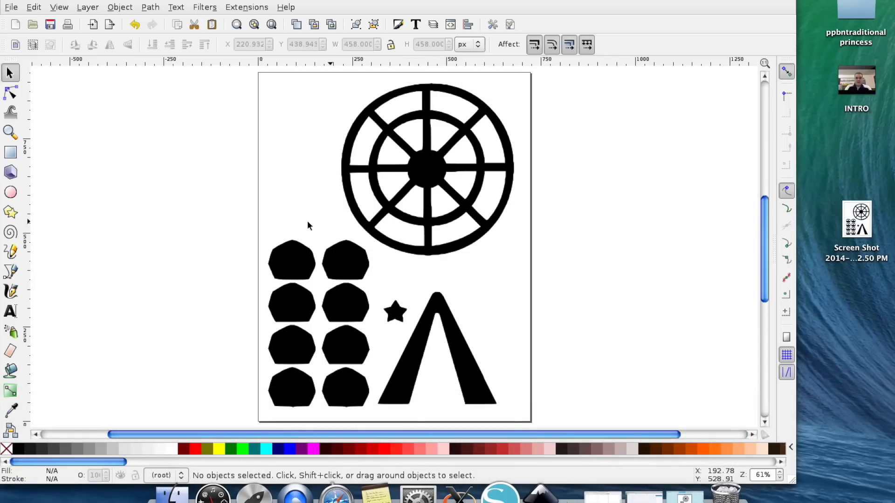
pyautogui.moveTo(263, 231); pyautogui.dragTo(318, 283)
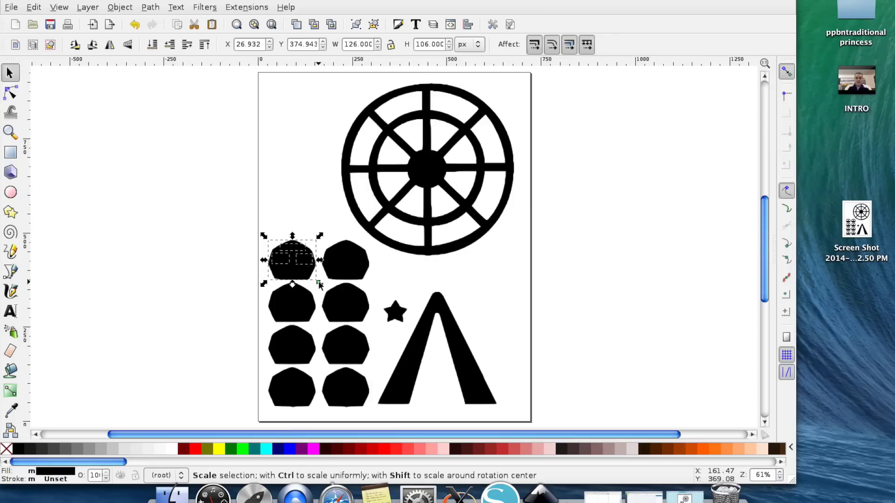
pyautogui.click(157, 6)
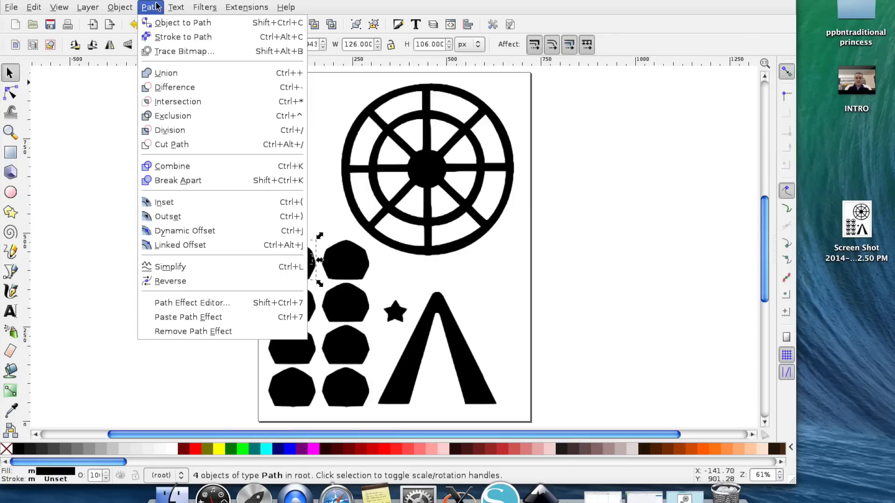
pyautogui.click(173, 166)
pyautogui.click(325, 233)
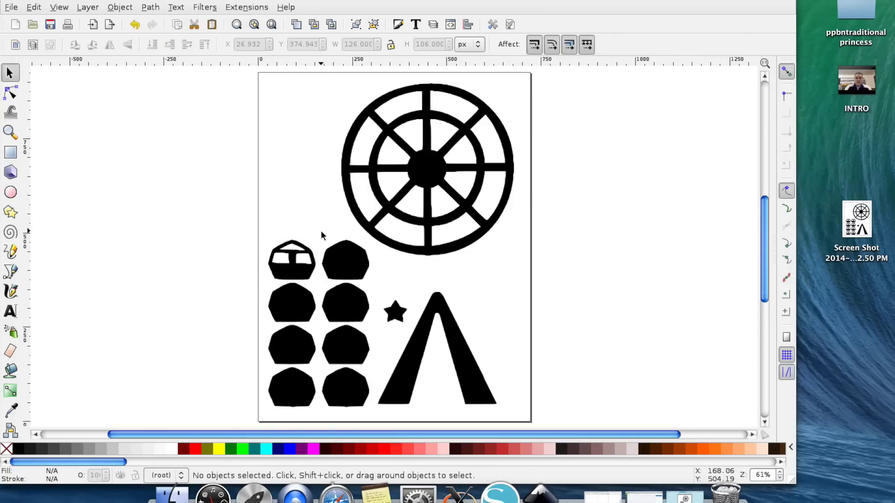
pyautogui.moveTo(352, 236); pyautogui.dragTo(371, 285)
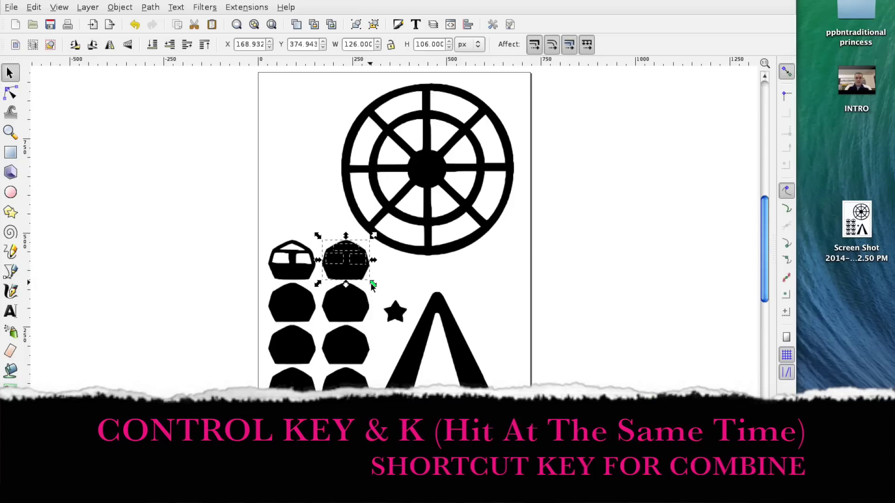
pyautogui.hotkey('ctrl', 'k')
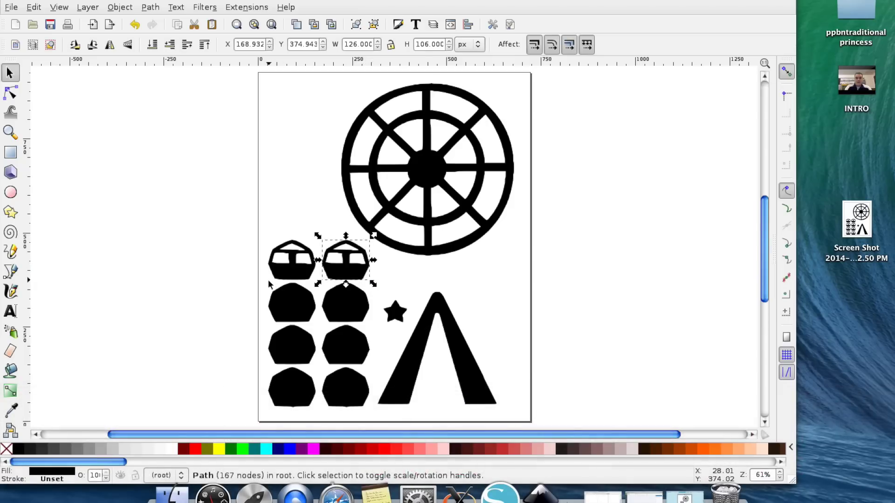
# - Combine the left second-row cart's pieces, then select the right second-row cart
pyautogui.click(269, 284)
pyautogui.moveTo(269, 281); pyautogui.dragTo(317, 325)
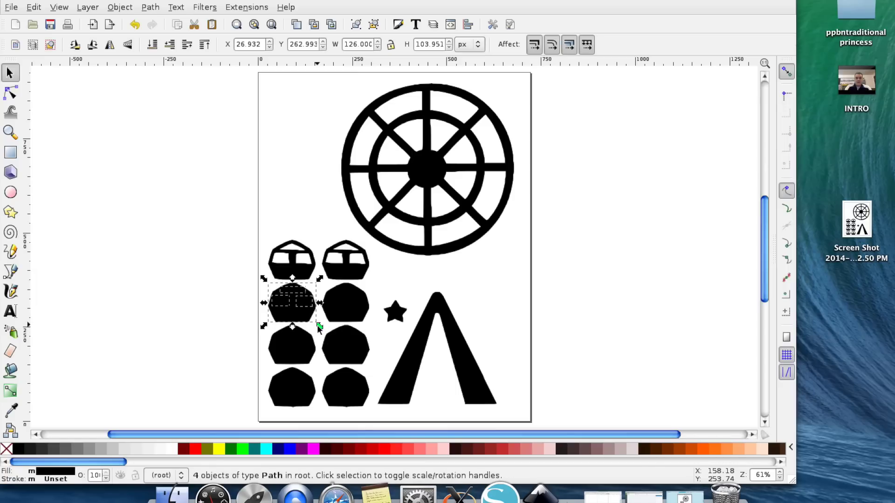
pyautogui.hotkey('ctrl', 'k')
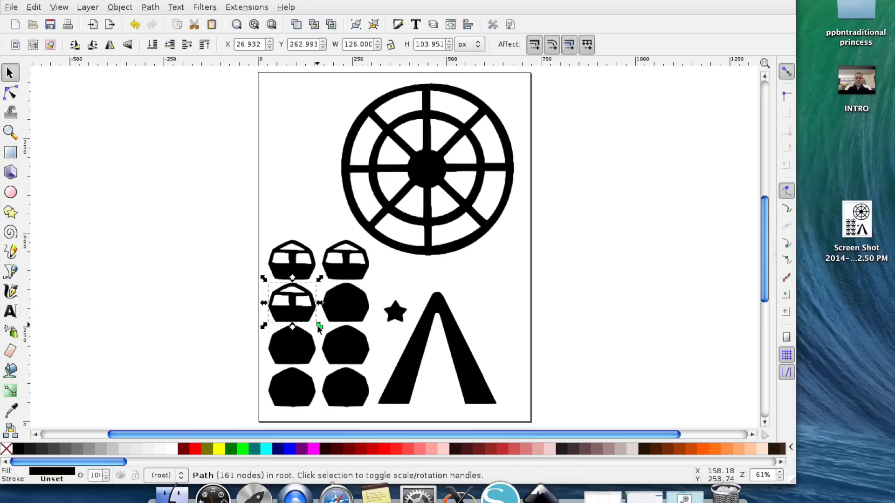
pyautogui.click(383, 291)
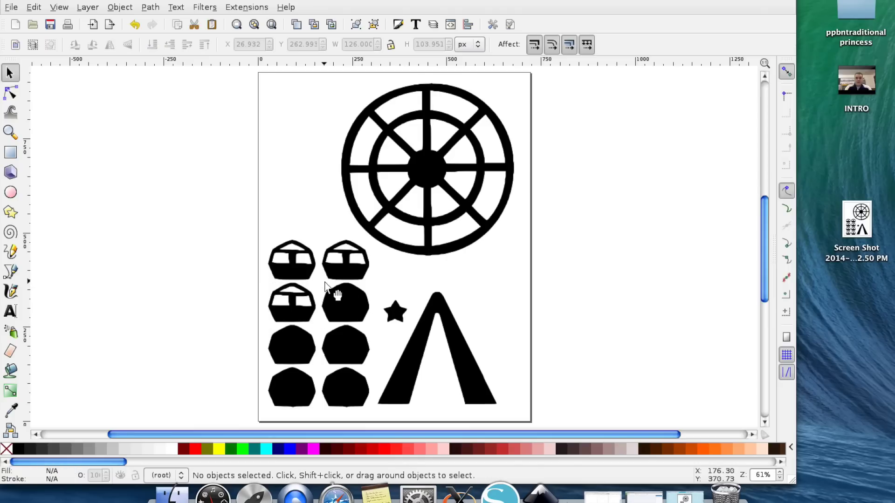
pyautogui.moveTo(332, 281); pyautogui.dragTo(373, 324)
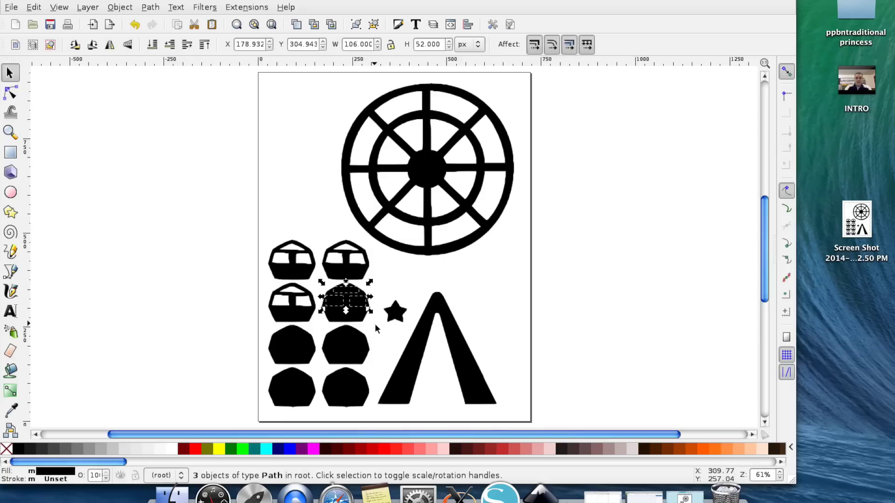
# - Undo the bad combine, reselect the right second-row cart's pieces and combine them via Path
pyautogui.hotkey('ctrl', 'k')
pyautogui.click(33, 6)
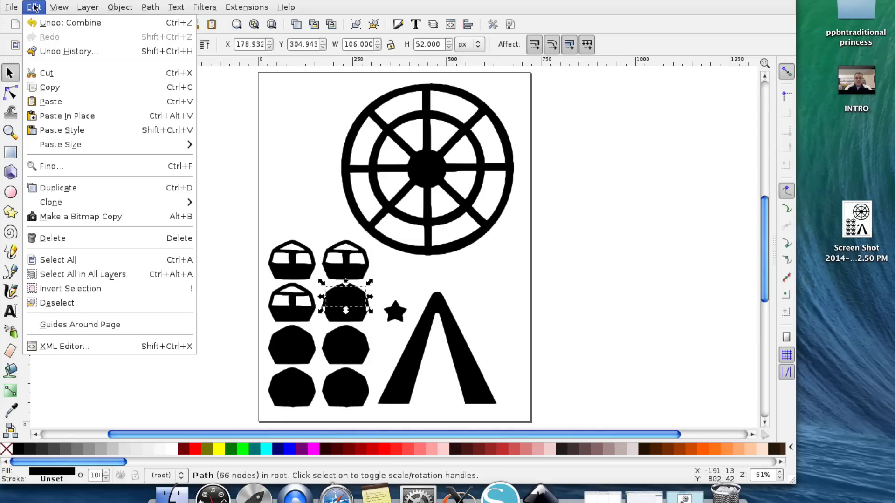
pyautogui.click(42, 26)
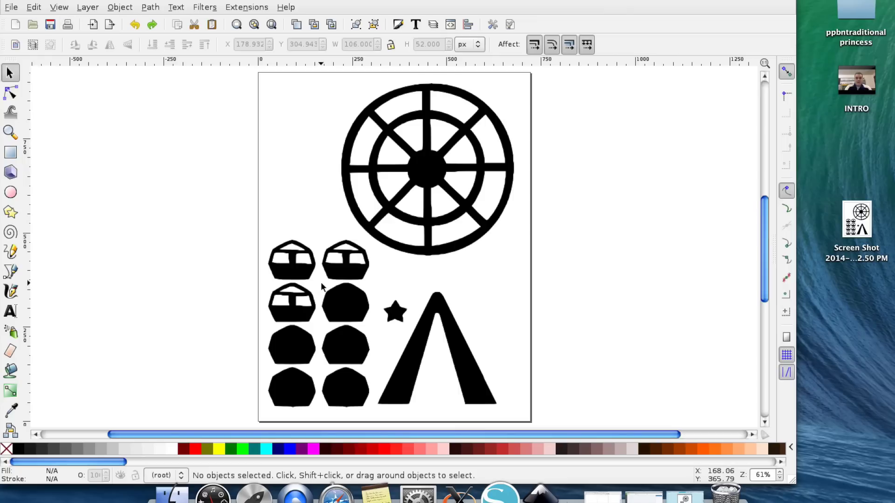
pyautogui.moveTo(321, 284); pyautogui.dragTo(368, 308)
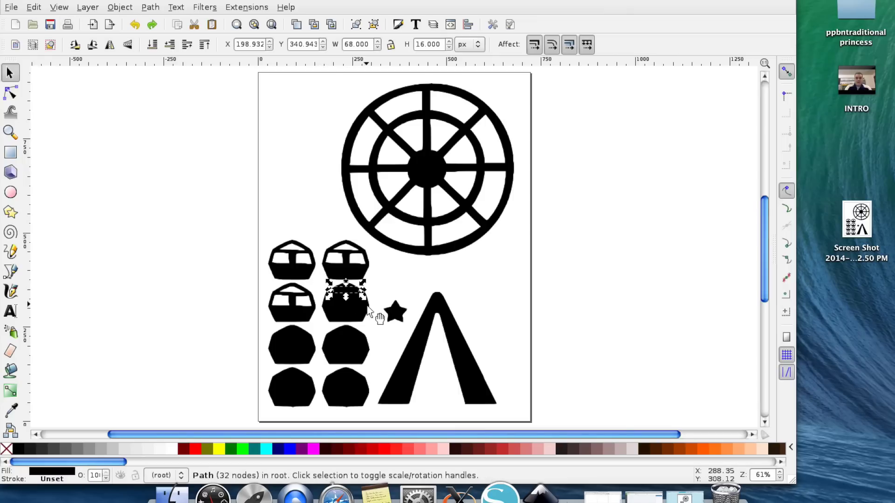
pyautogui.click(124, 9)
pyautogui.moveTo(150, 7)
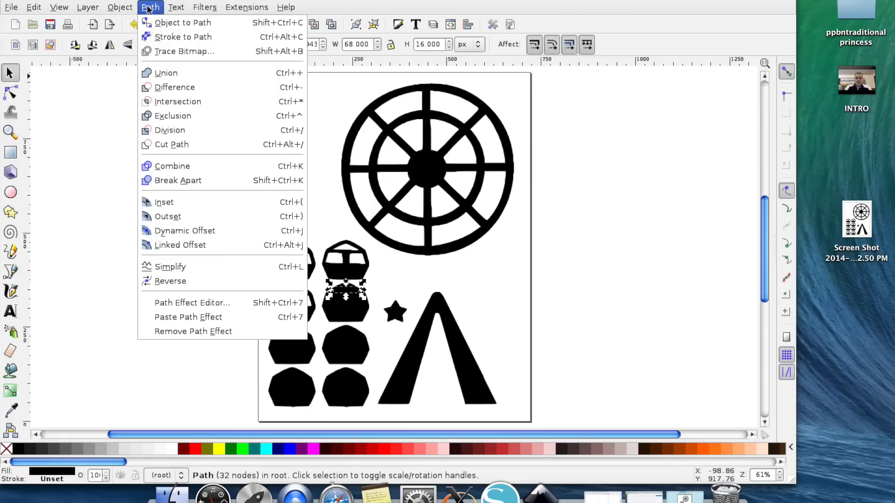
pyautogui.click(168, 169)
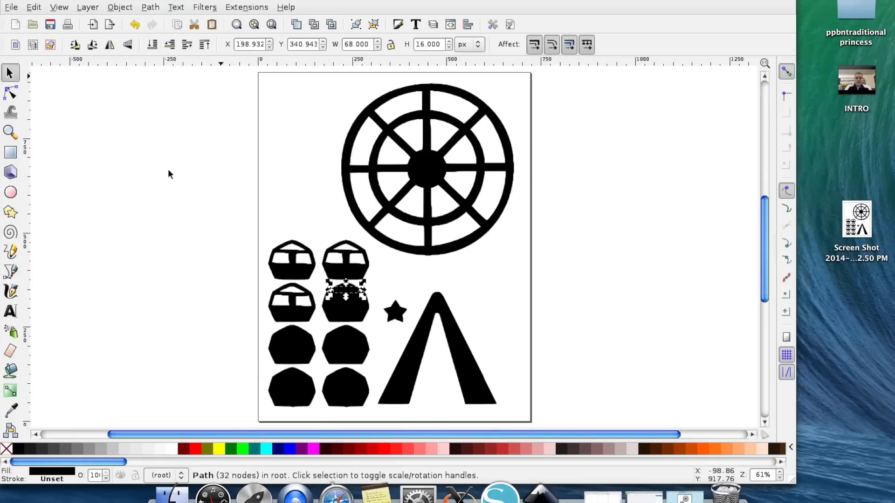
# - Redo the combine with all four cart pieces selected, leaving one 153-node path with window holes
pyautogui.click(33, 7)
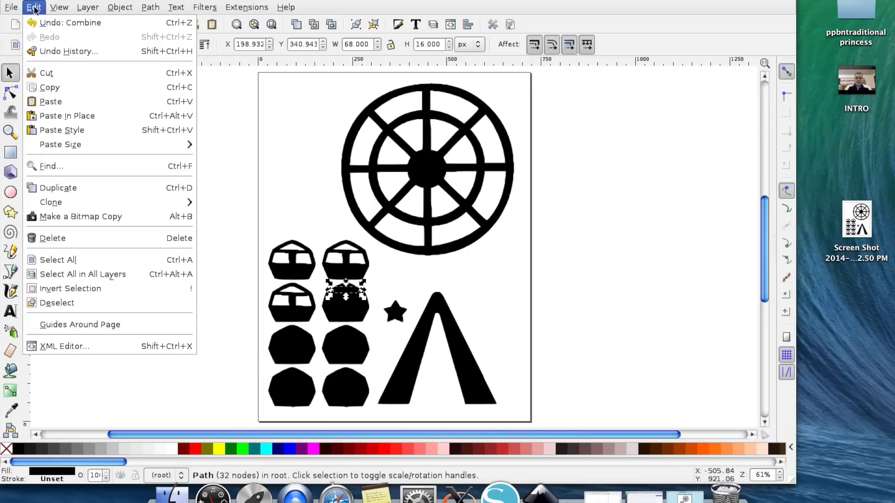
pyautogui.click(35, 23)
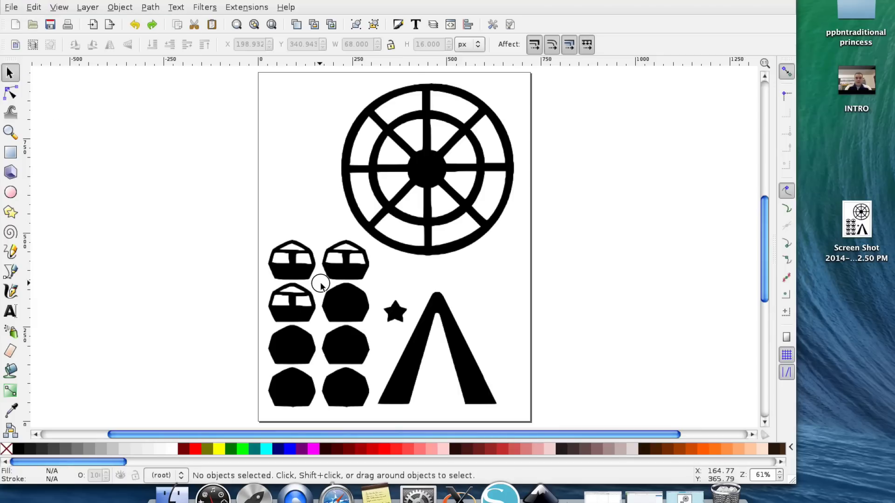
pyautogui.moveTo(321, 285); pyautogui.dragTo(377, 328)
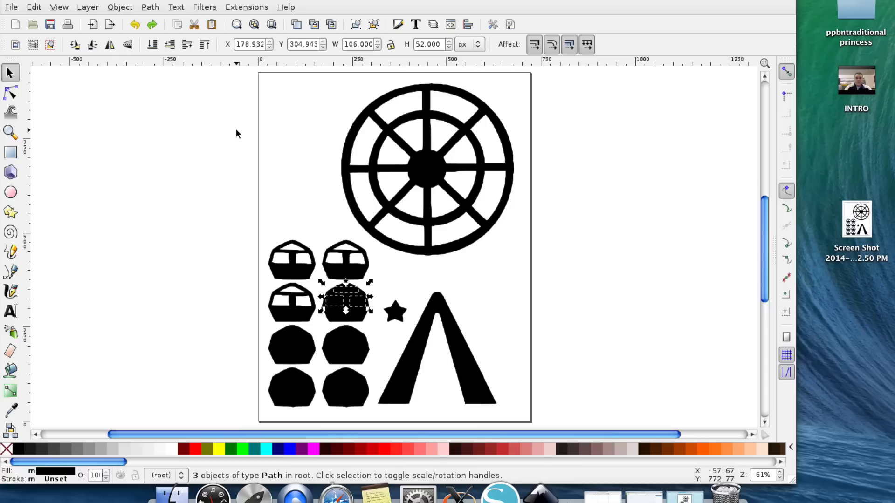
pyautogui.hotkey('ctrl', 'k')
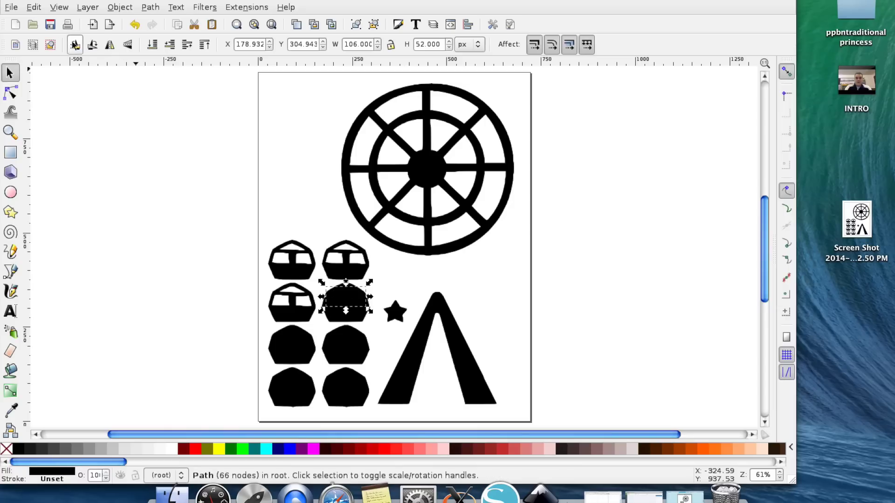
pyautogui.click(33, 7)
pyautogui.click(44, 27)
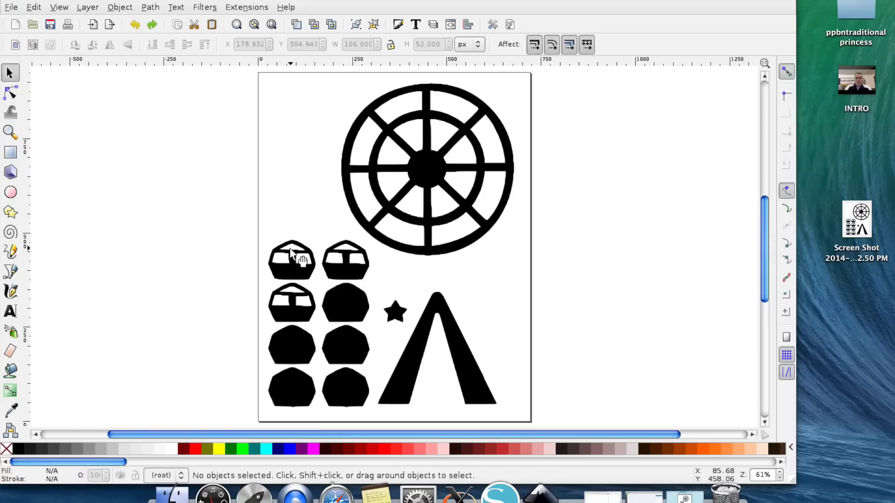
pyautogui.moveTo(316, 279); pyautogui.dragTo(381, 329)
pyautogui.hotkey('ctrl', 'k')
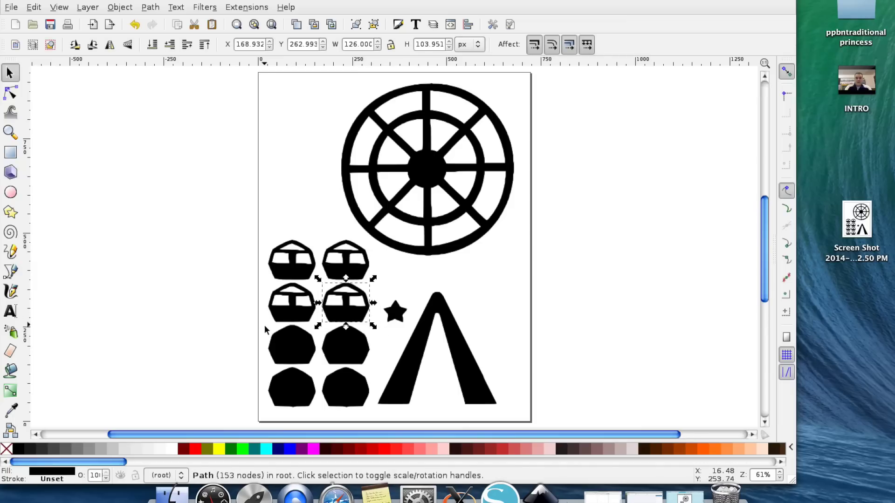
# - Combine the third-row left and right gondolas into single paths with window cut-outs
pyautogui.moveTo(265, 326); pyautogui.dragTo(320, 369)
pyautogui.hotkey('ctrl', 'k')
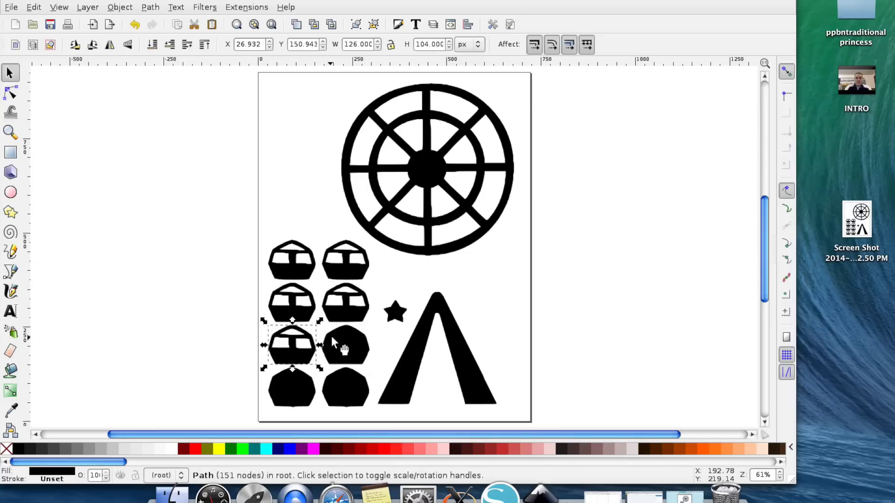
pyautogui.click(325, 329)
pyautogui.moveTo(322, 327); pyautogui.dragTo(380, 371)
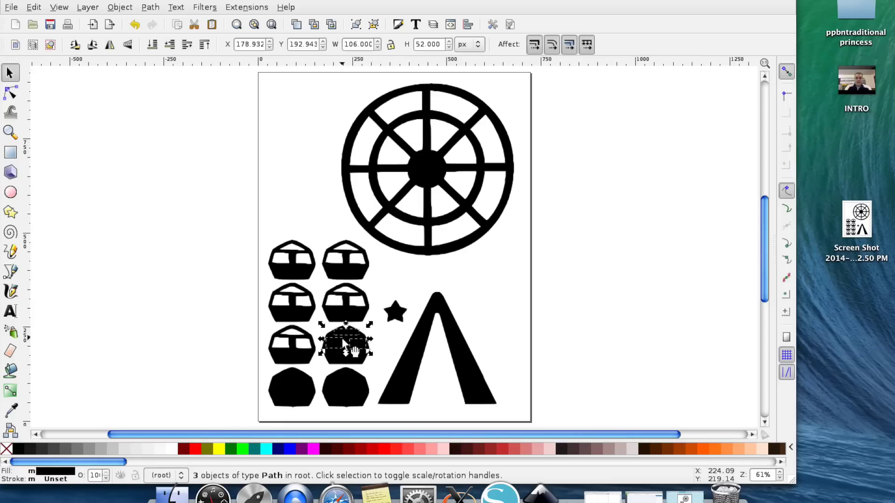
pyautogui.click(381, 332)
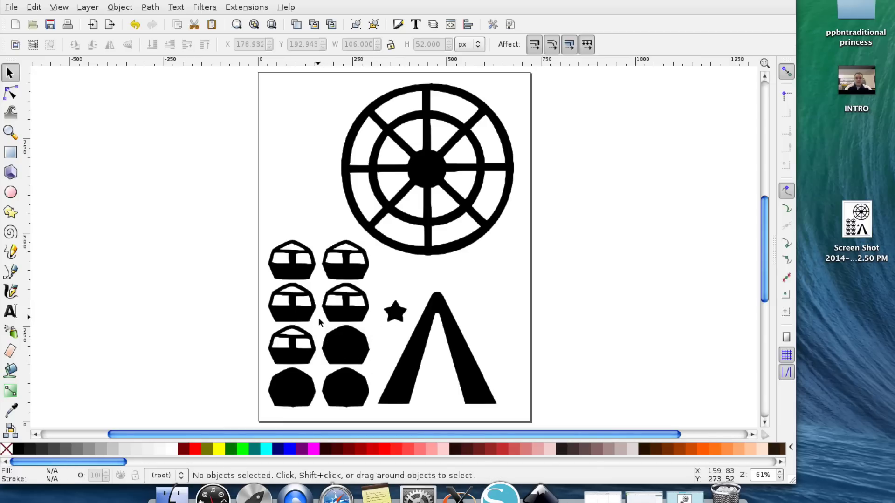
pyautogui.moveTo(314, 324); pyautogui.dragTo(385, 371)
pyautogui.hotkey('ctrl', 'k')
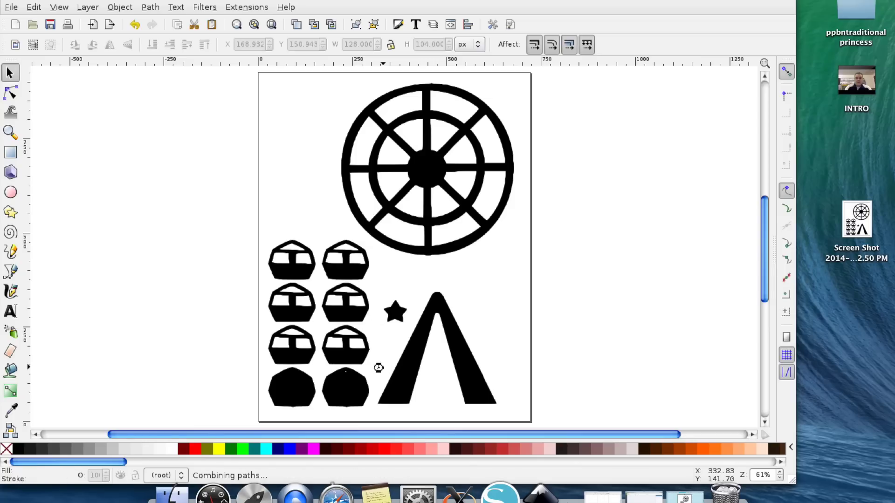
pyautogui.click(266, 371)
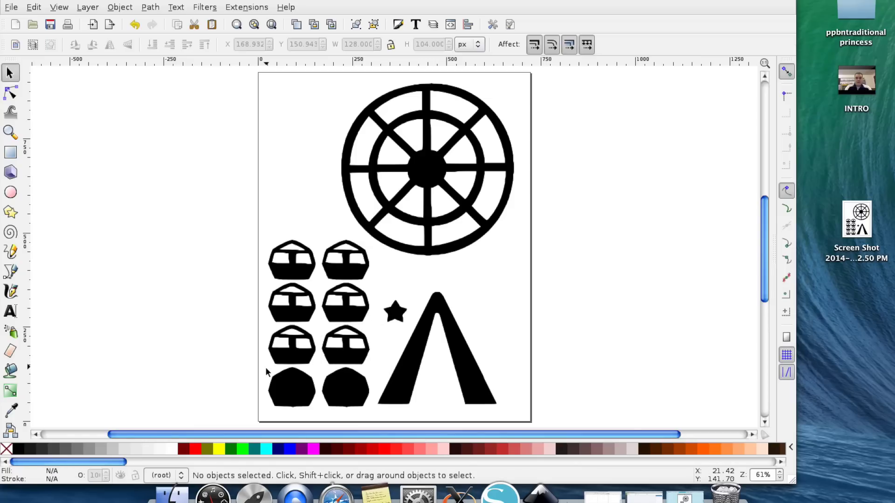
# - Combine the bottom-left and bottom-right gondolas into single paths of 162 and 164 nodes
pyautogui.moveTo(265, 369); pyautogui.dragTo(321, 412)
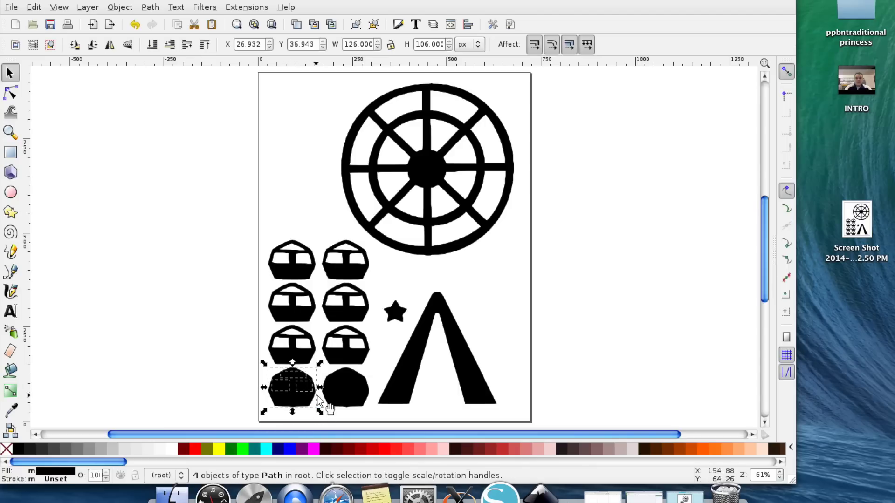
pyautogui.hotkey('ctrl', 'k')
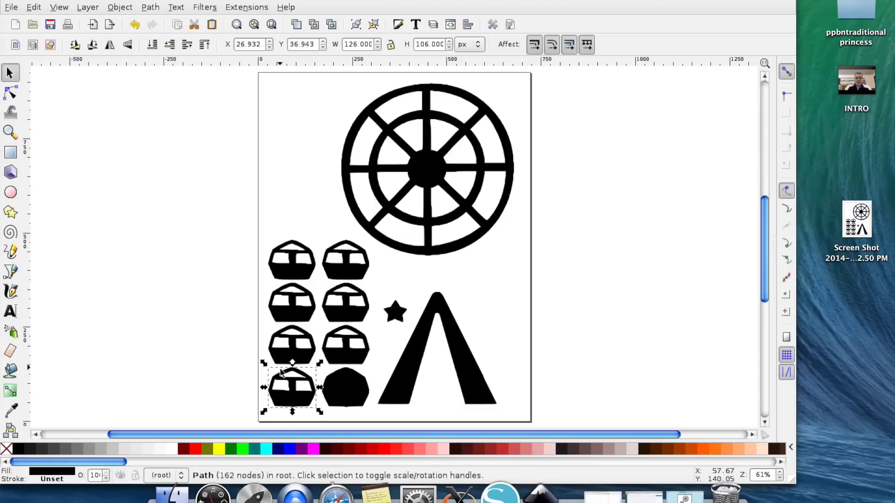
pyautogui.click(375, 381)
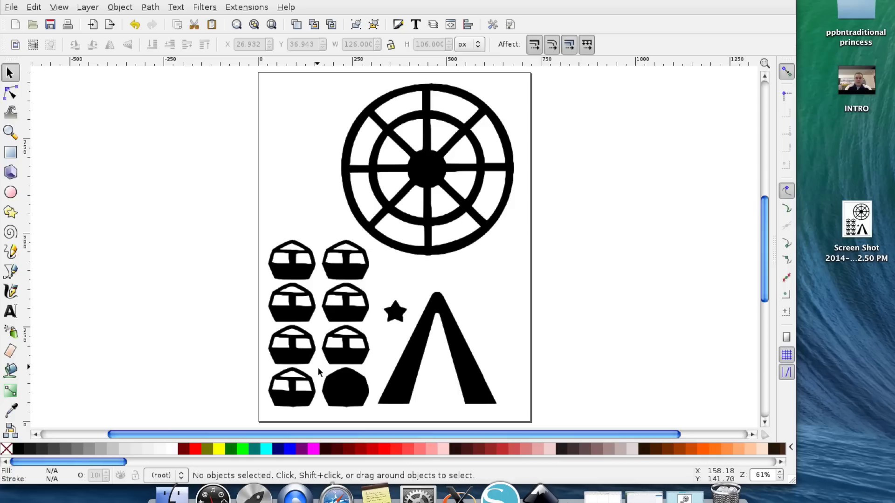
pyautogui.moveTo(317, 368); pyautogui.dragTo(372, 412)
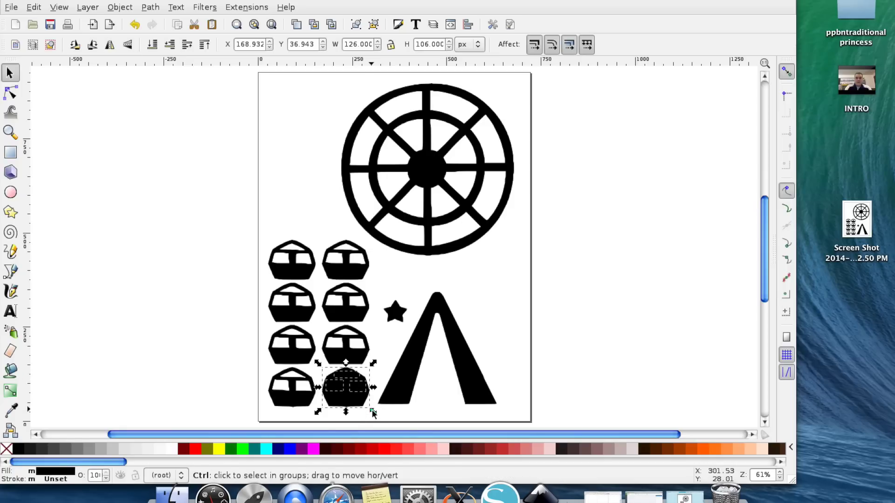
pyautogui.hotkey('ctrl', 'k')
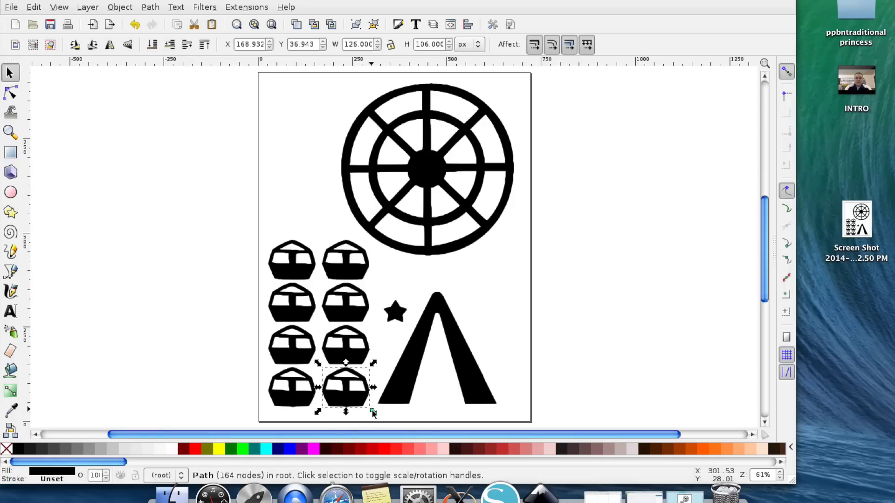
pyautogui.click(608, 334)
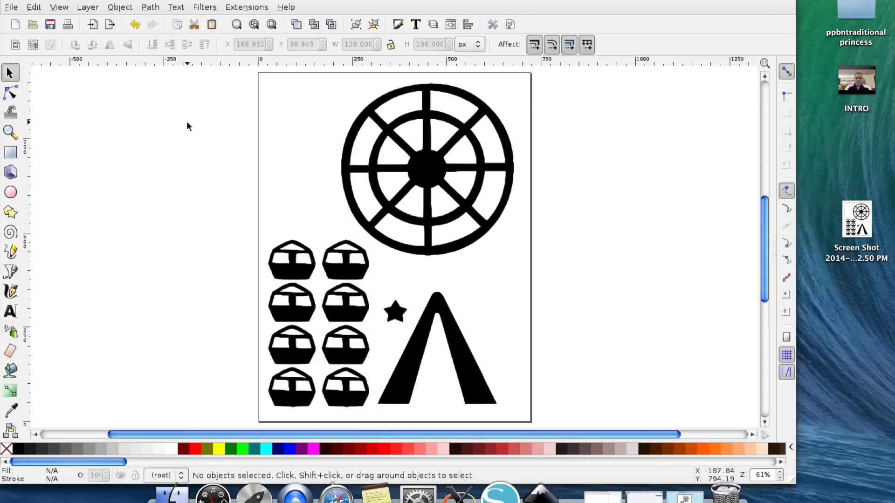
# - Save the drawing to the Desktop as ferriswhell.svg and close Inkscape, discarding the other document
pyautogui.click(7, 9)
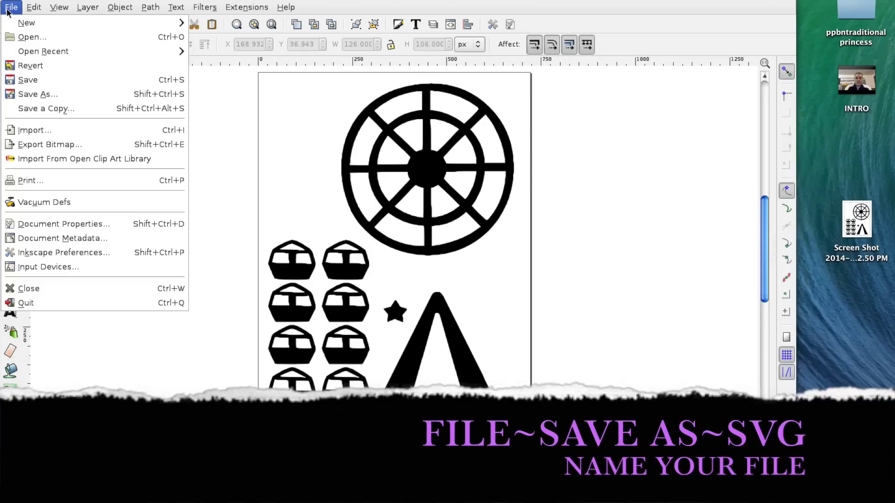
pyautogui.click(40, 93)
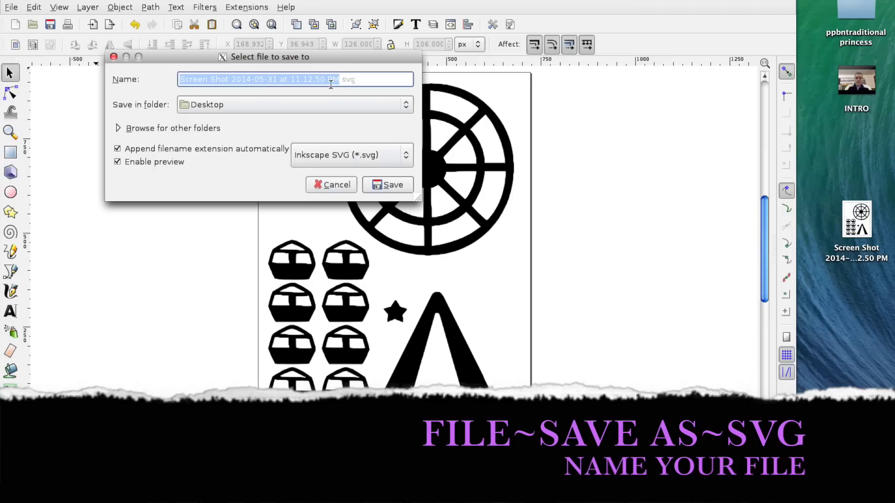
pyautogui.press('BackSpace')
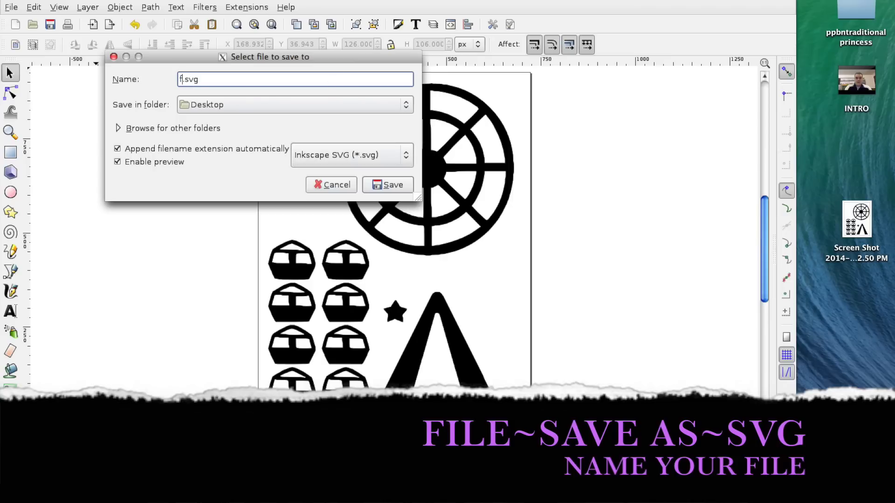
pyautogui.write('ferriswhell')
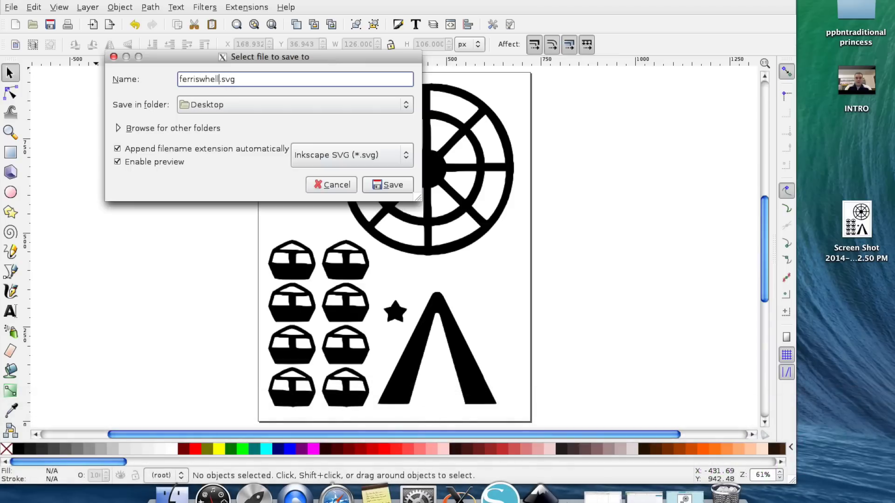
pyautogui.click(394, 185)
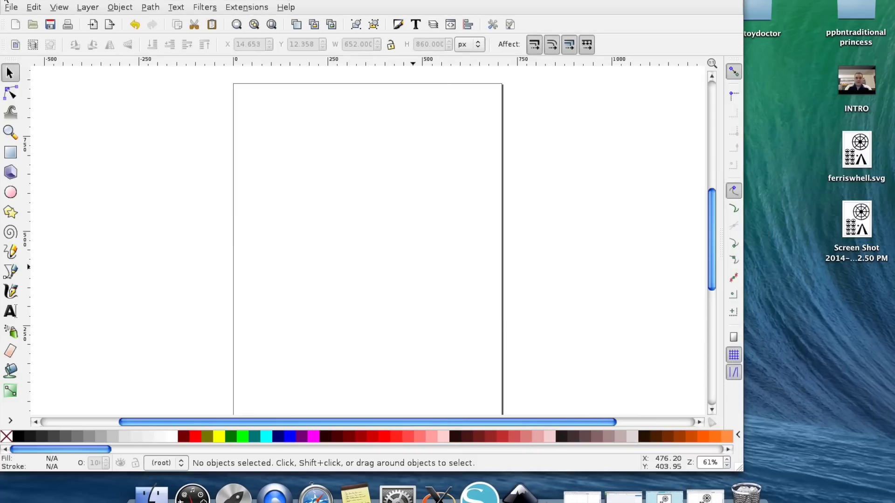
pyautogui.hotkey('ctrl', 'w')
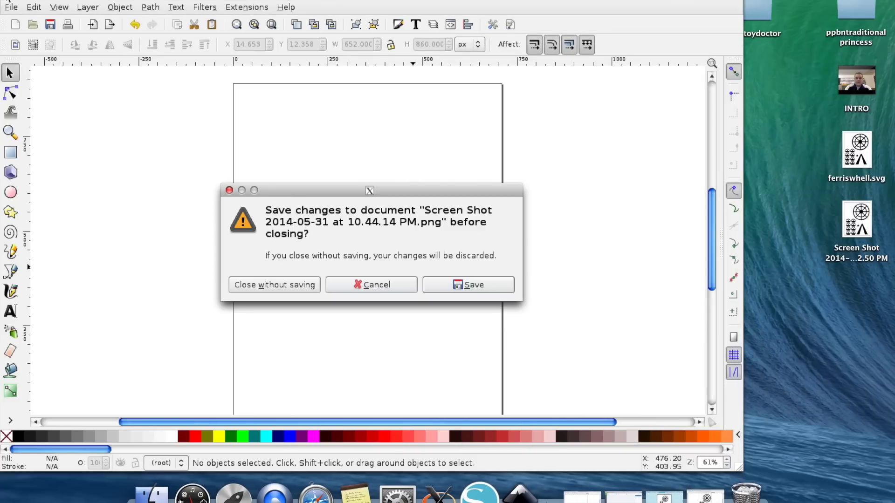
pyautogui.click(259, 284)
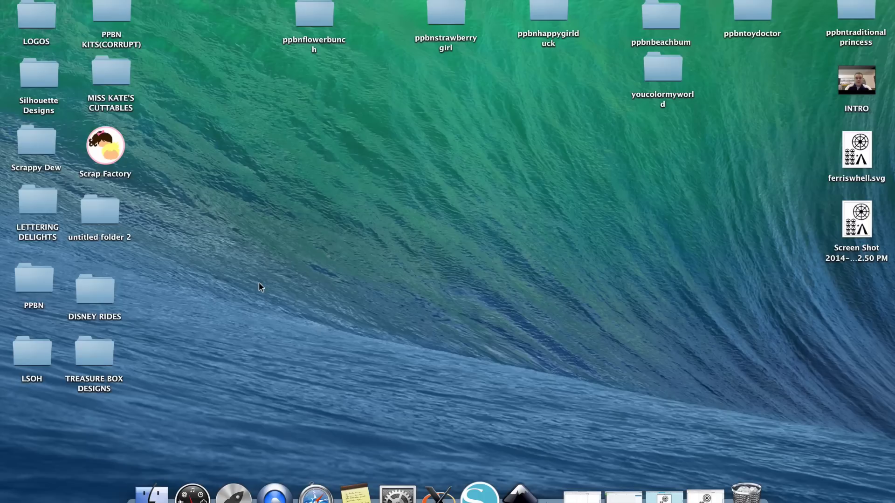
# - Back in the Cricut canvas, choose ferriswhell.svg from the Desktop as a vector upload
pyautogui.click(623, 489)
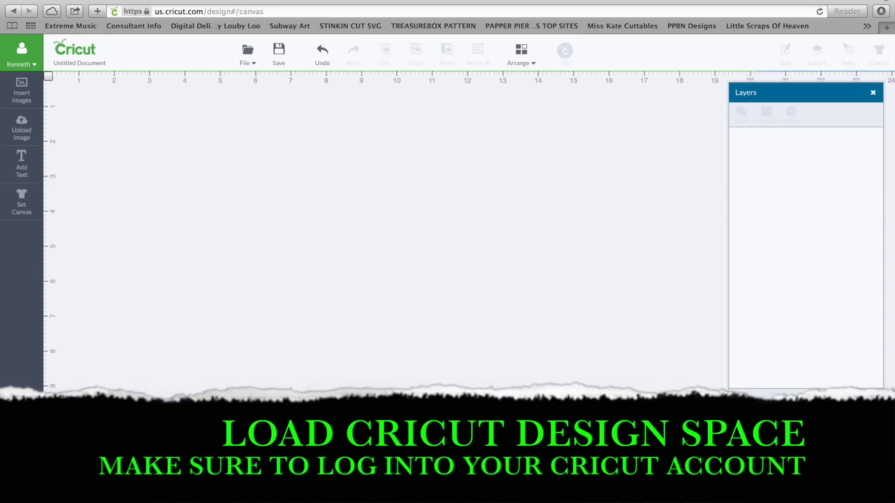
pyautogui.click(872, 92)
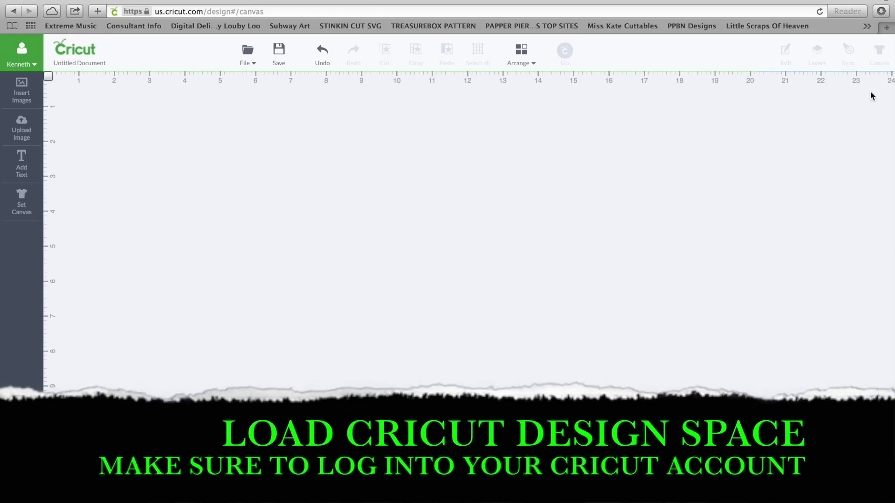
pyautogui.click(21, 125)
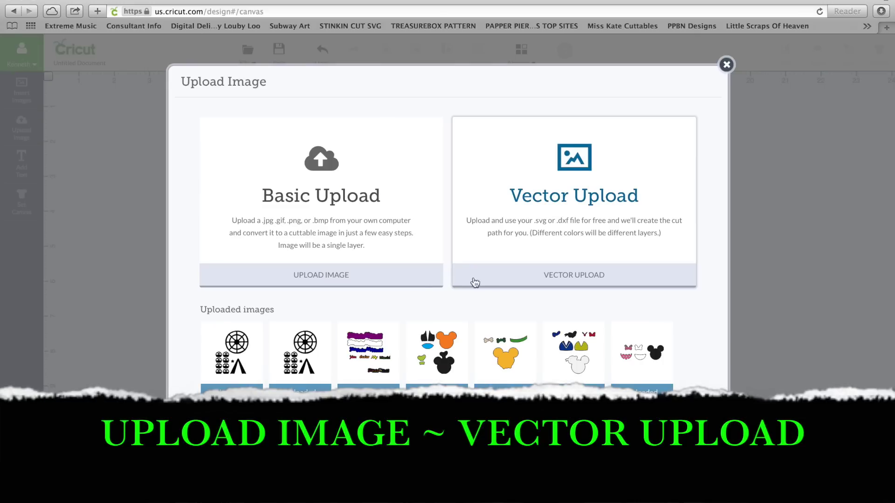
pyautogui.click(552, 275)
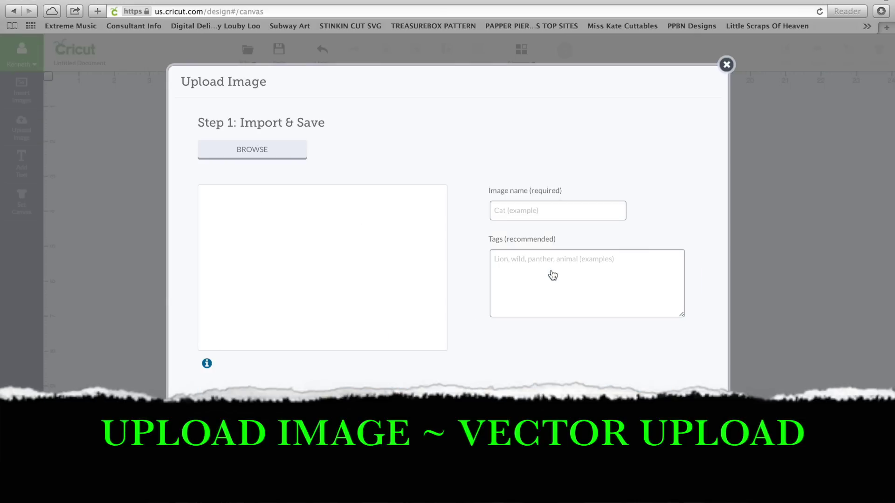
pyautogui.click(268, 162)
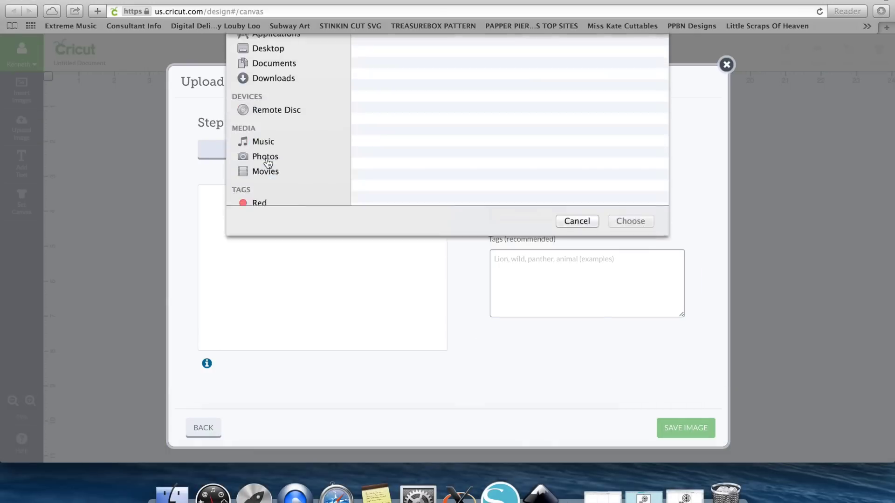
pyautogui.scroll(-5, 477, 205)
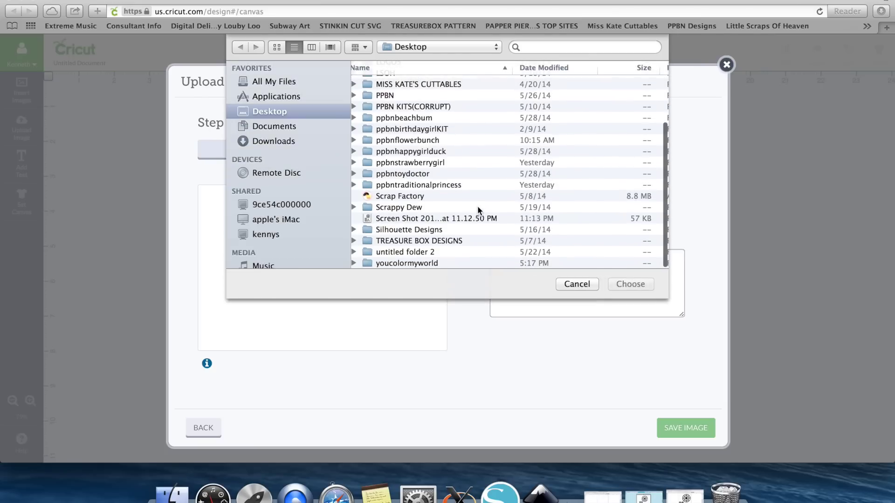
pyautogui.scroll(5, 477, 206)
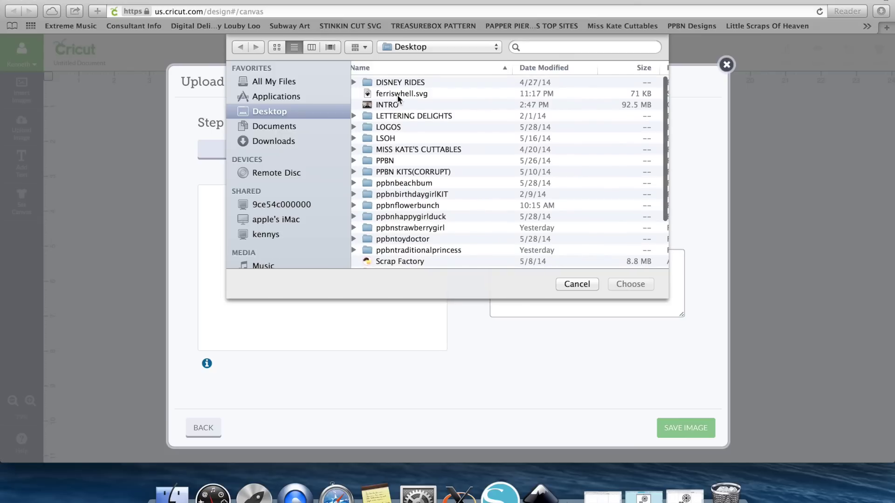
pyautogui.click(397, 94)
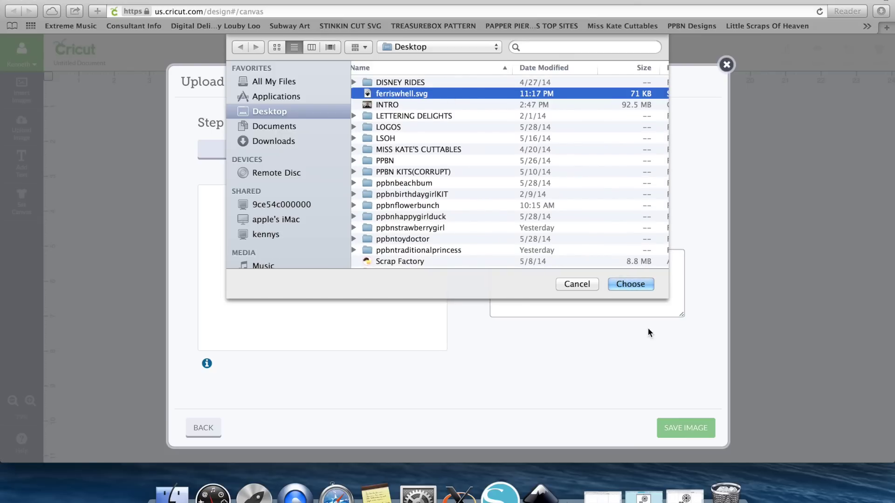
pyautogui.click(633, 285)
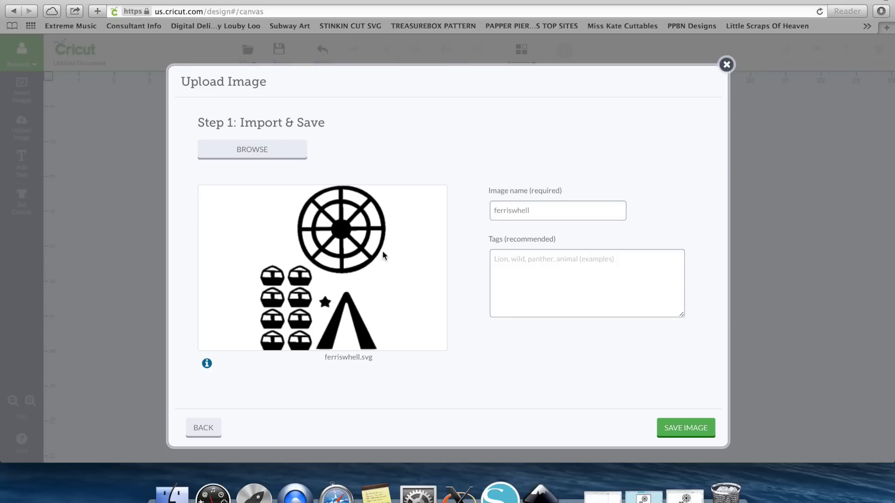
# - Save the uploaded ferriswhell image and insert it onto the canvas
pyautogui.click(694, 436)
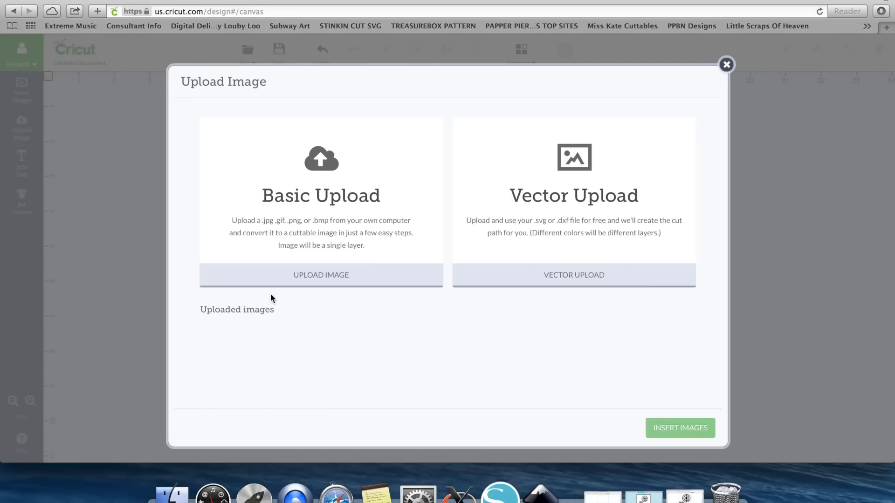
pyautogui.click(245, 349)
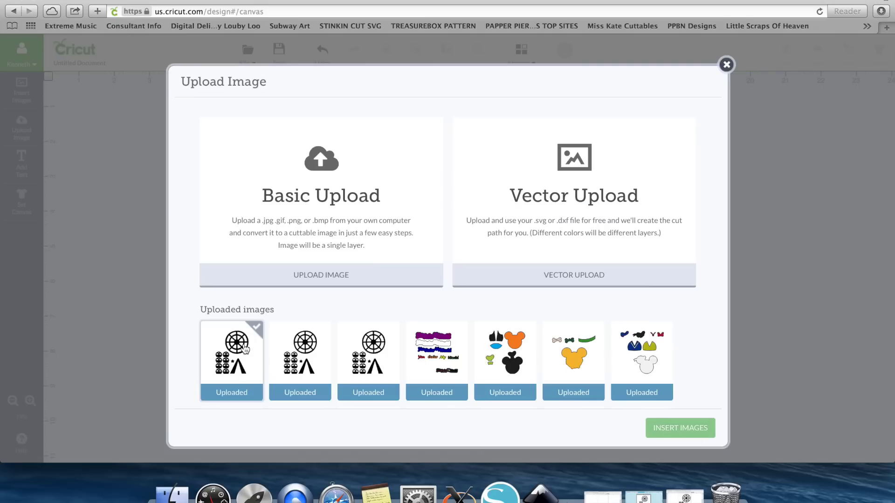
pyautogui.click(245, 350)
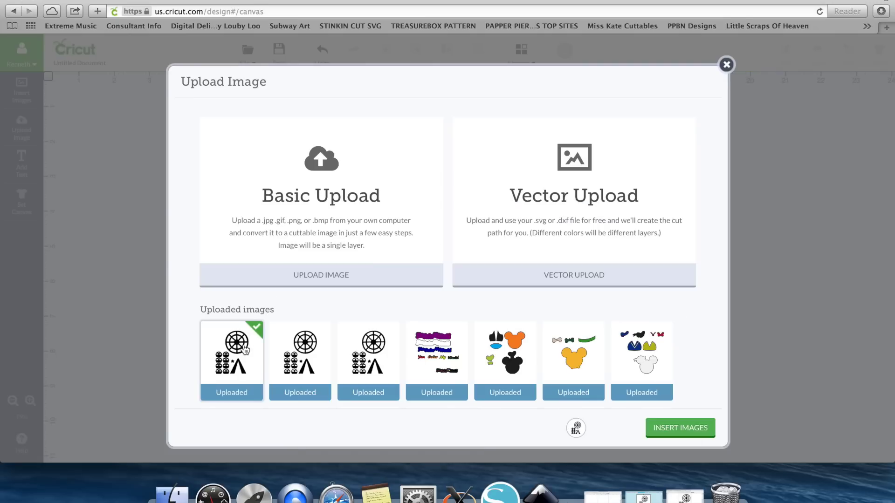
pyautogui.click(666, 435)
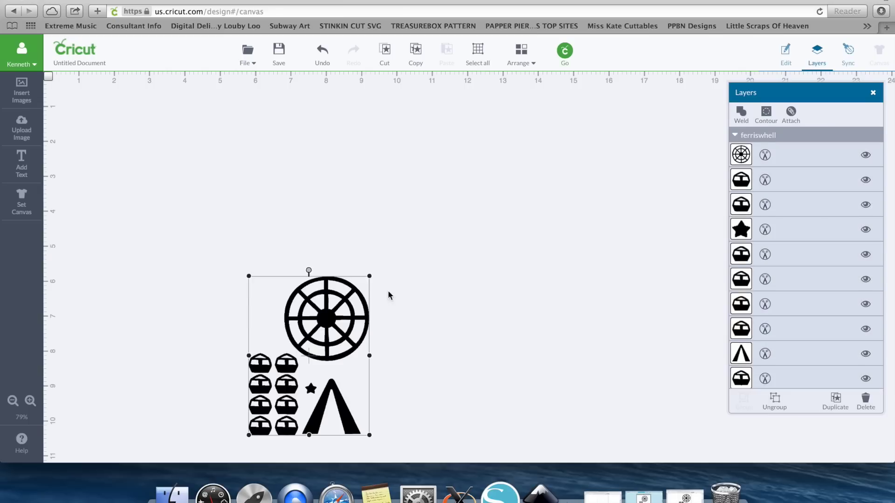
# - Enlarge the ferris wheel to about 6.29 by 8.29 inches, ungroup it, and select the wheel
pyautogui.moveTo(370, 276); pyautogui.dragTo(599, 148)
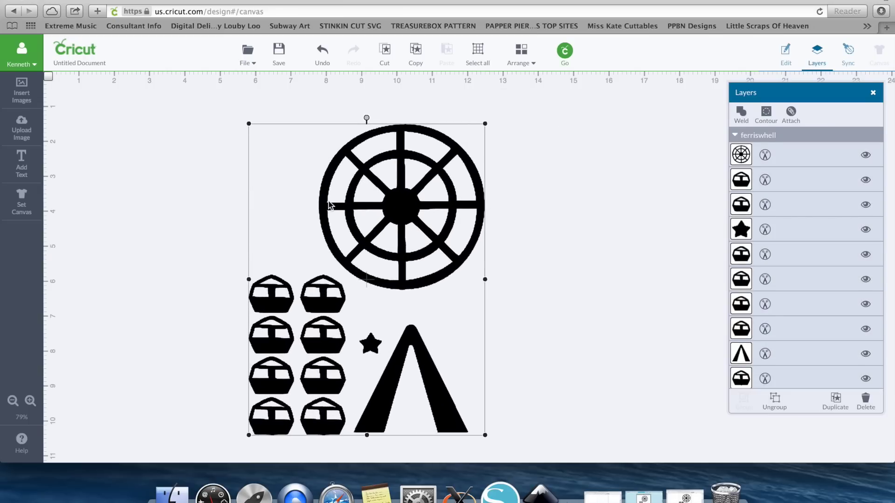
pyautogui.rightClick(295, 197)
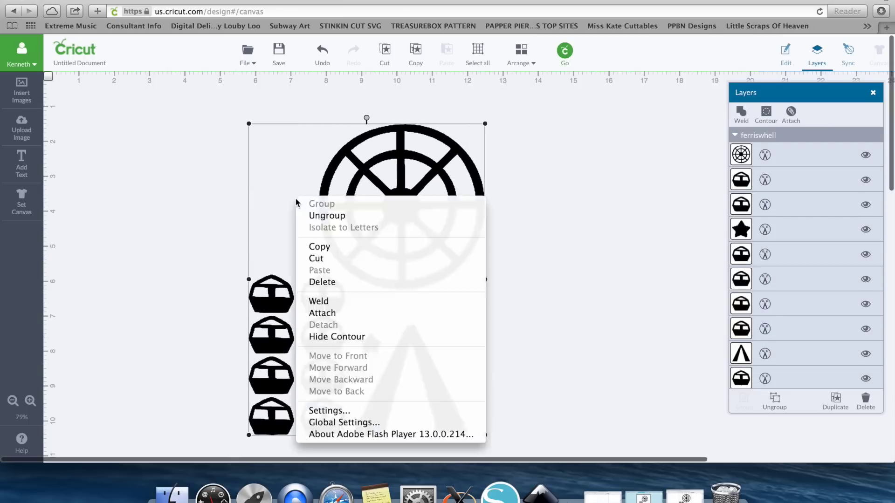
pyautogui.click(326, 217)
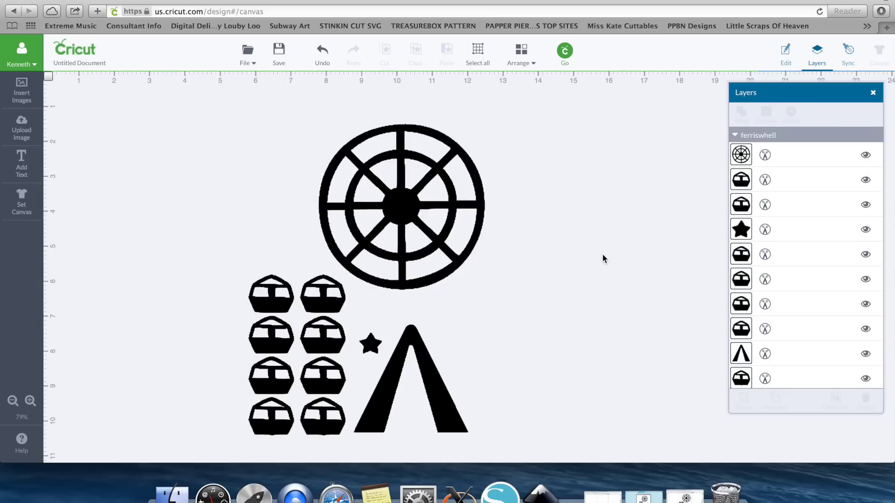
pyautogui.click(395, 205)
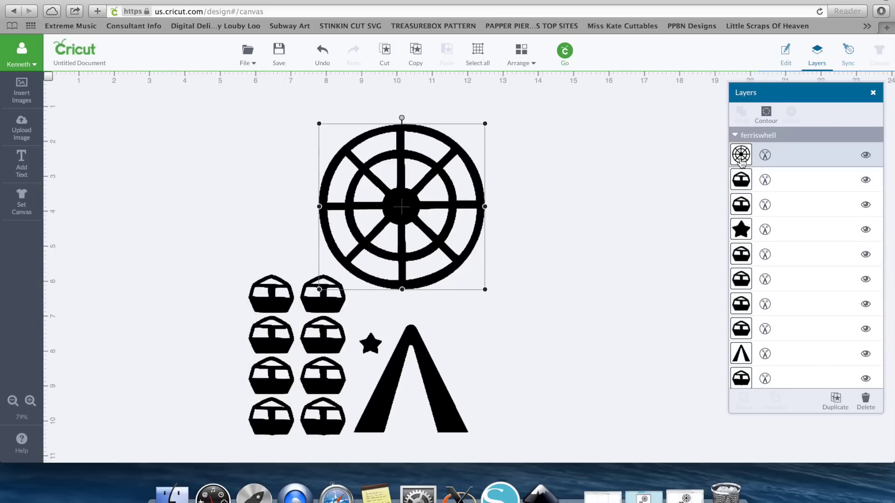
# - Make the wheel gray and colour the top-row carts red and olive green
pyautogui.click(741, 155)
pyautogui.click(698, 146)
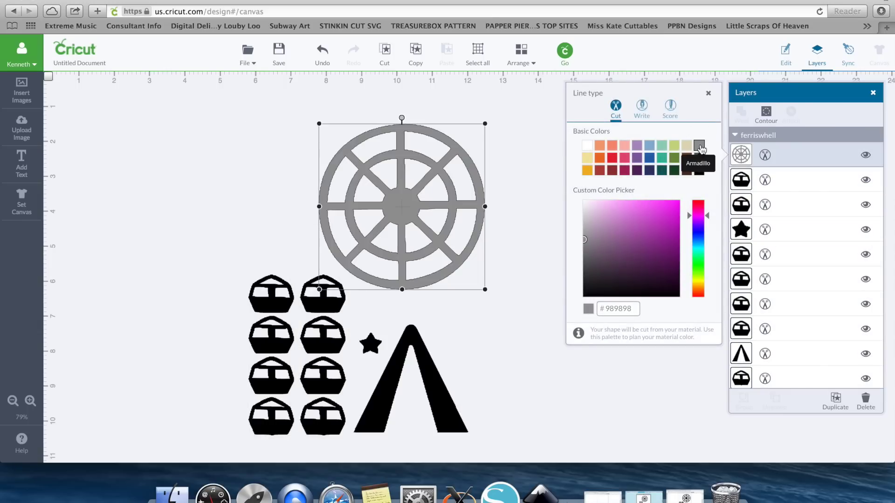
pyautogui.click(480, 334)
pyautogui.click(281, 301)
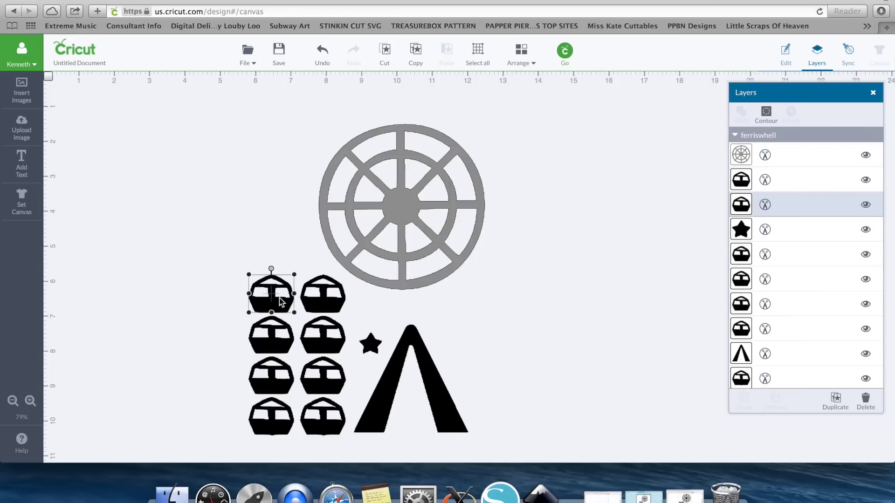
pyautogui.click(765, 204)
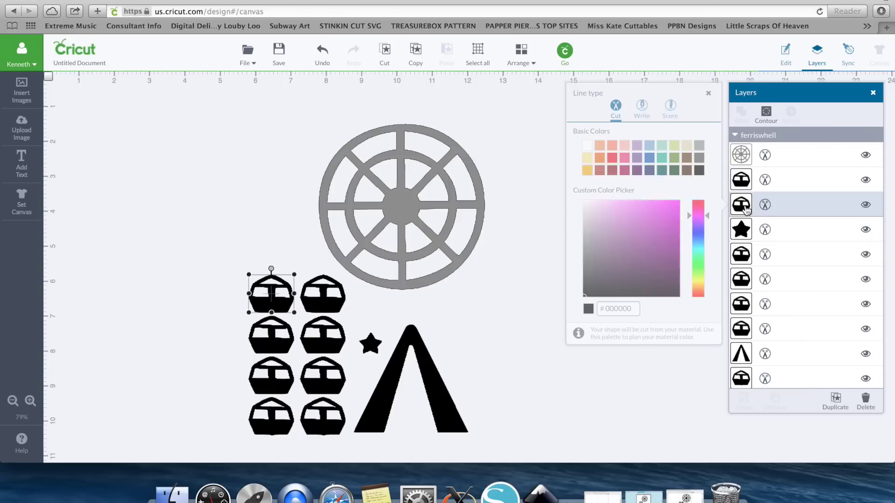
pyautogui.click(612, 158)
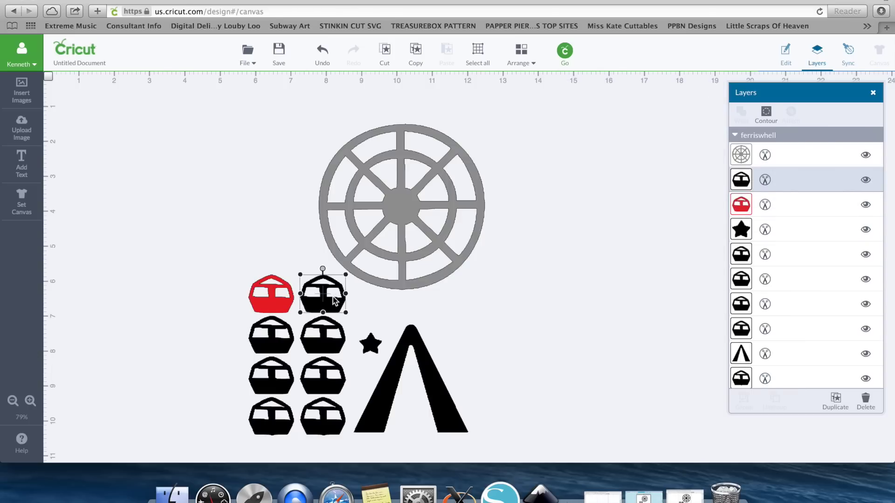
pyautogui.click(765, 180)
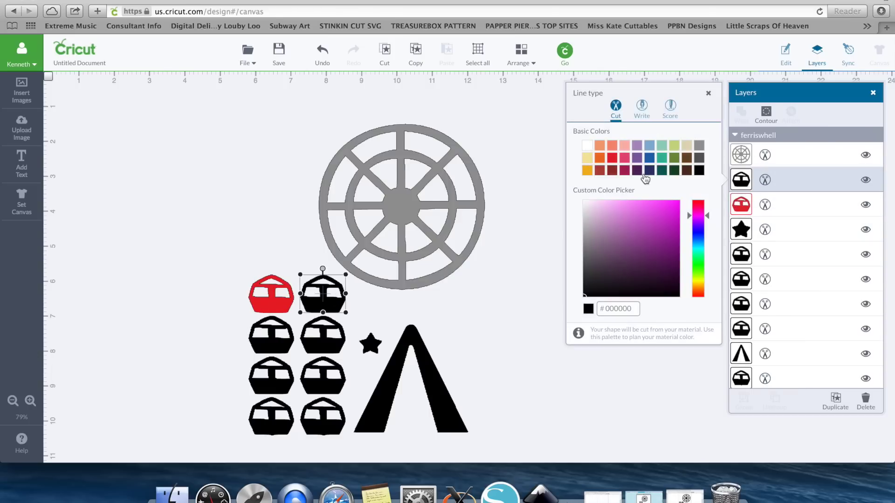
pyautogui.click(674, 157)
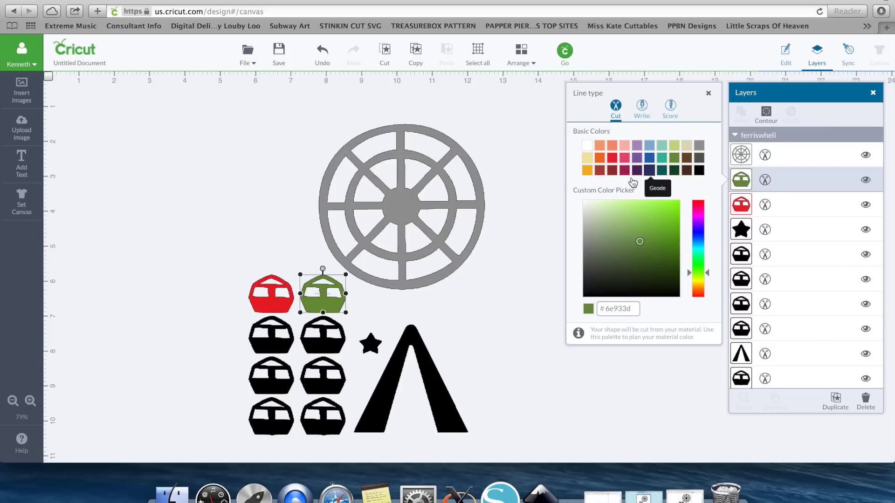
# - Colour the second-row carts navy (left) and yellow (right)
pyautogui.click(282, 333)
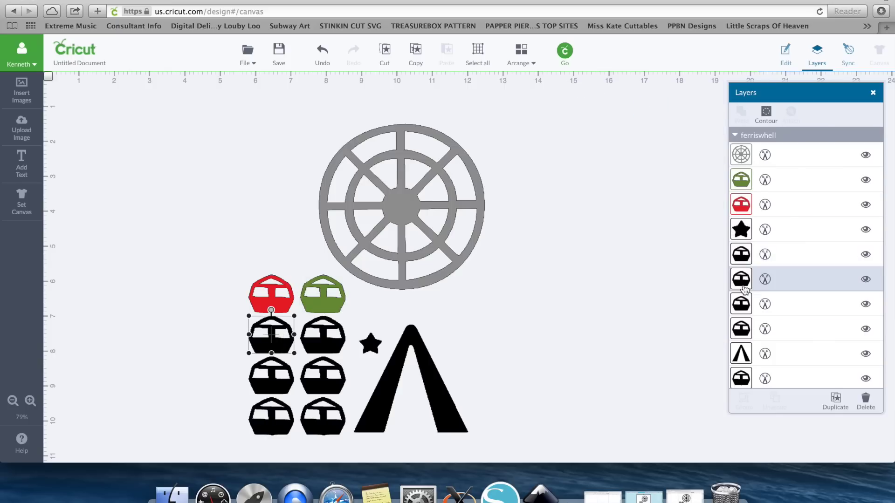
pyautogui.click(764, 278)
pyautogui.click(649, 227)
pyautogui.click(334, 346)
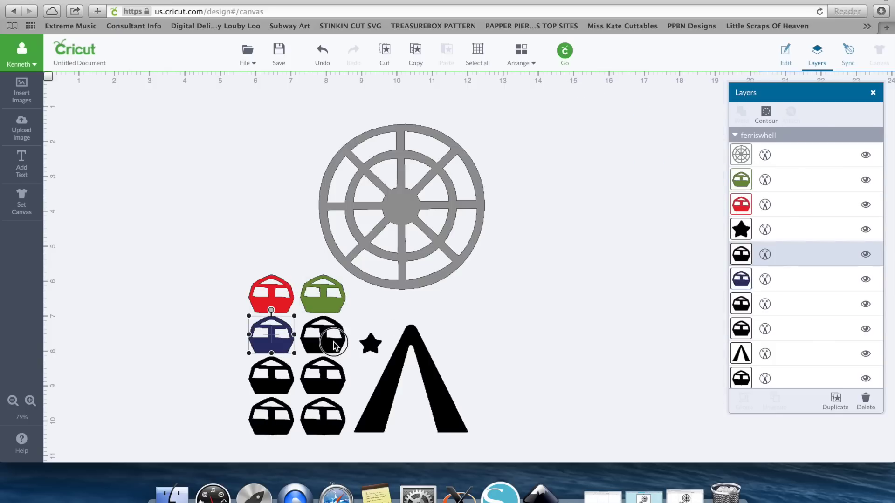
pyautogui.click(742, 254)
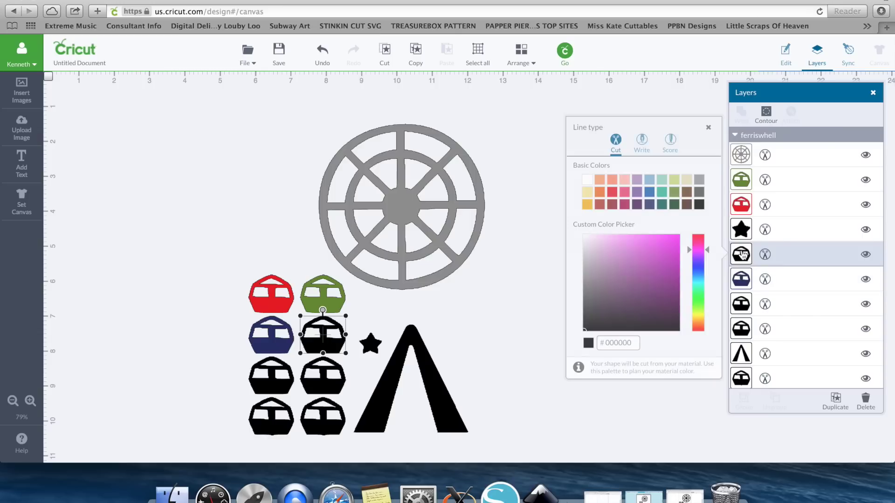
pyautogui.click(586, 205)
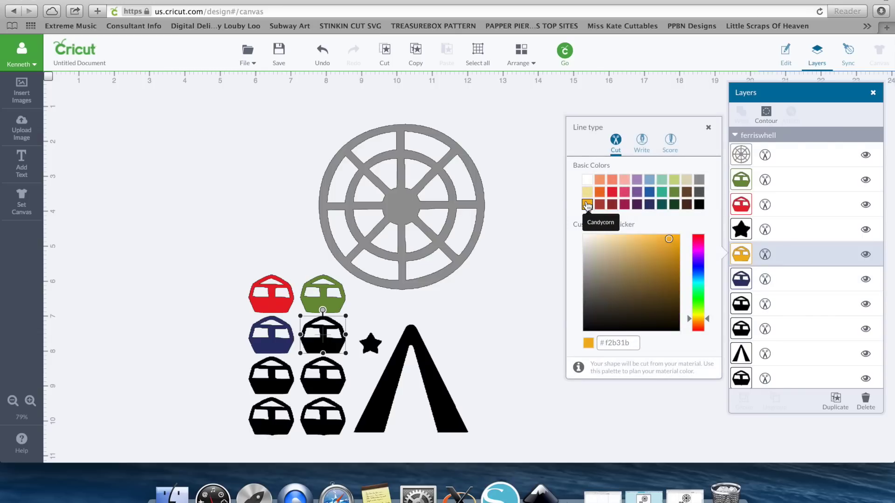
# - Colour the third-row carts red (left) and green (right)
pyautogui.click(259, 378)
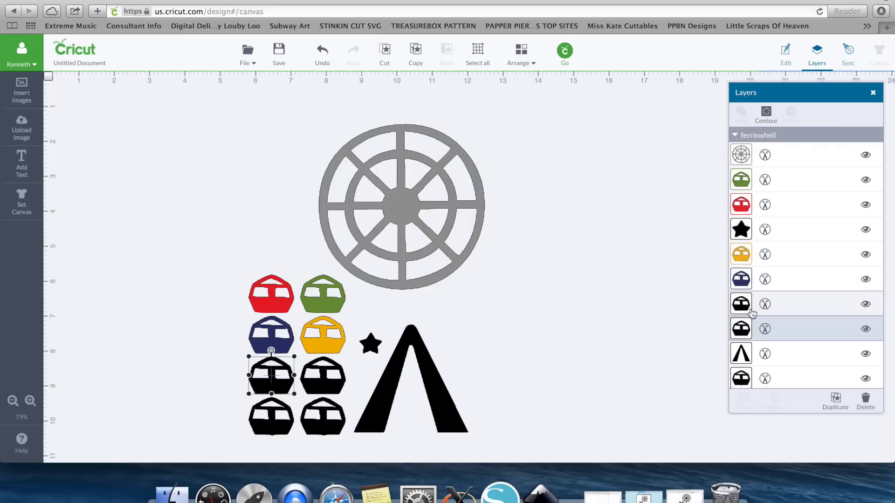
pyautogui.click(744, 331)
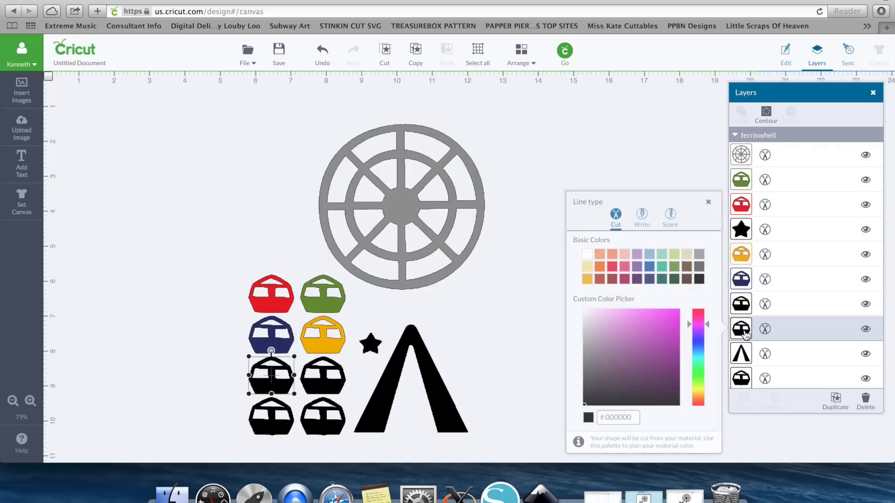
pyautogui.click(611, 266)
pyautogui.click(329, 370)
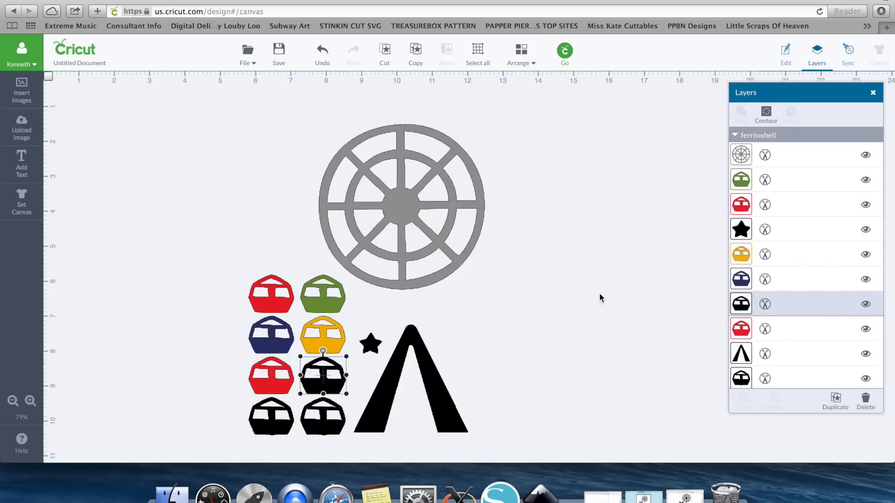
pyautogui.click(741, 303)
pyautogui.click(674, 242)
# - Colour the bottom-left cart blue and the bottom-right cart yellow
pyautogui.click(289, 418)
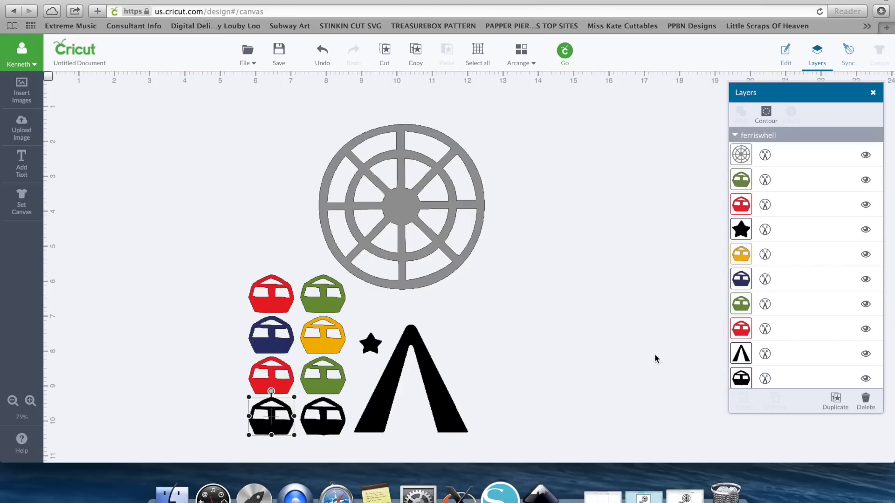
pyautogui.scroll(-1, 745, 303)
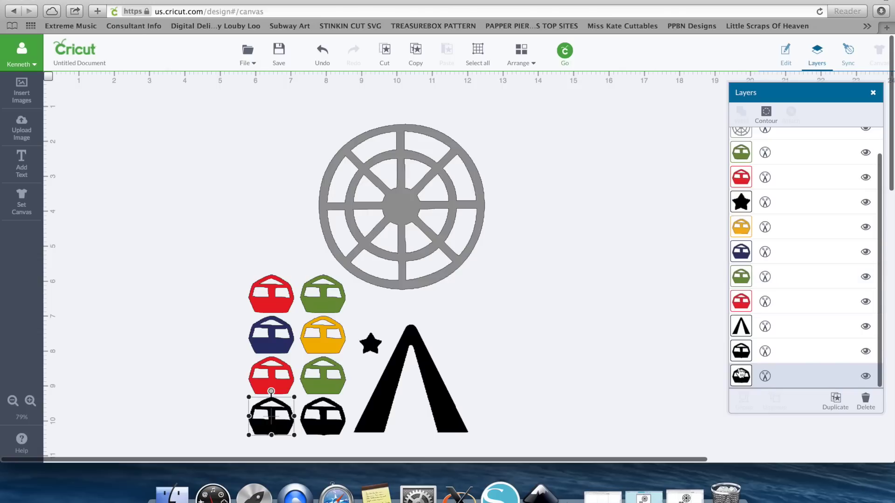
pyautogui.click(741, 375)
pyautogui.click(649, 313)
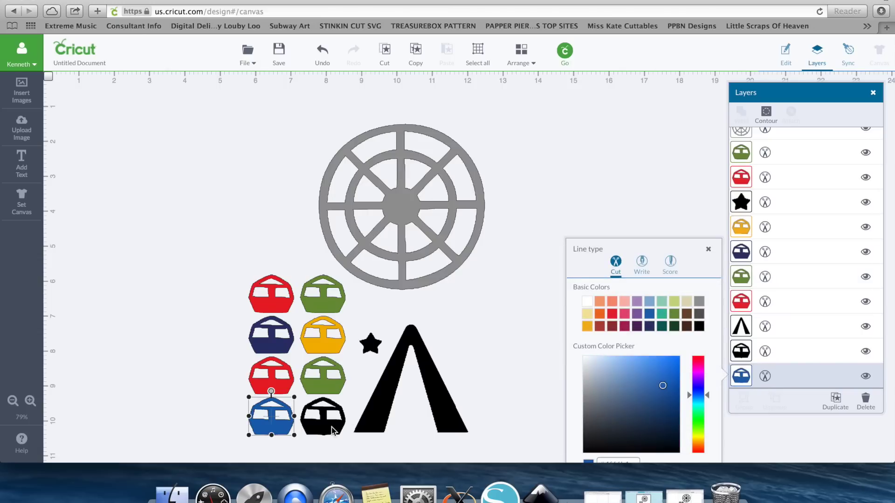
pyautogui.click(325, 427)
pyautogui.click(742, 351)
pyautogui.click(587, 301)
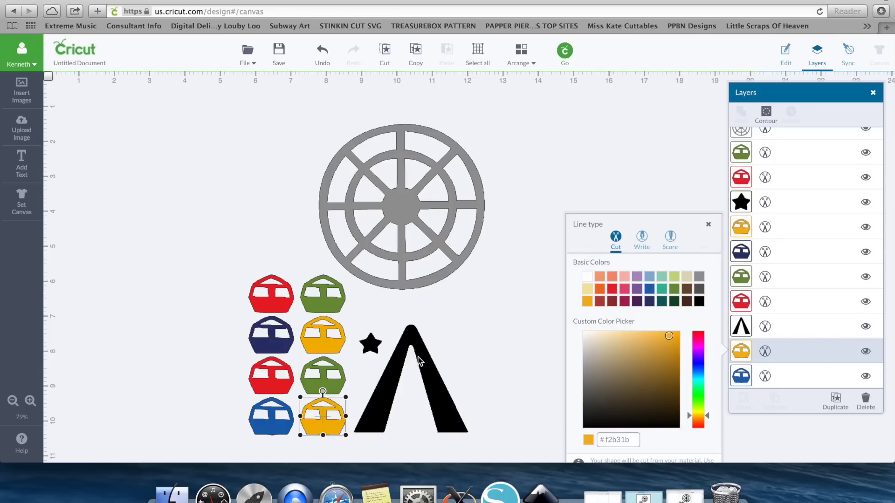
pyautogui.click(488, 345)
# - Make the star yellow
pyautogui.click(369, 344)
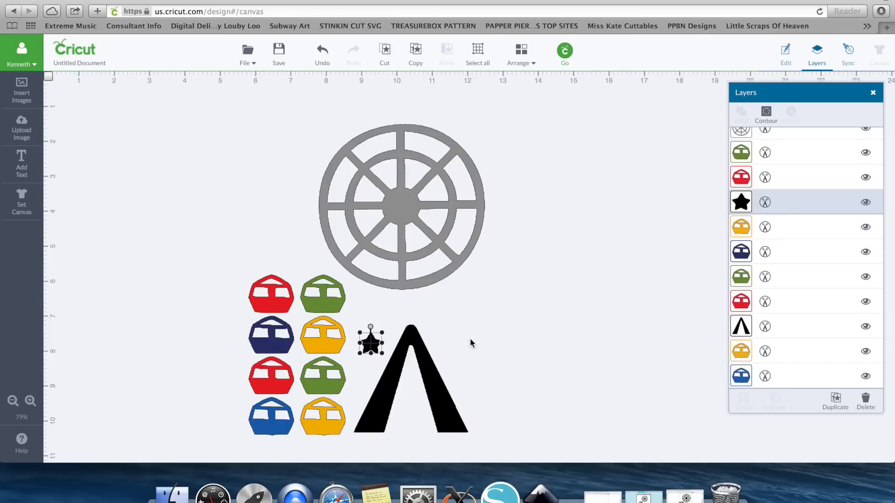
pyautogui.click(741, 202)
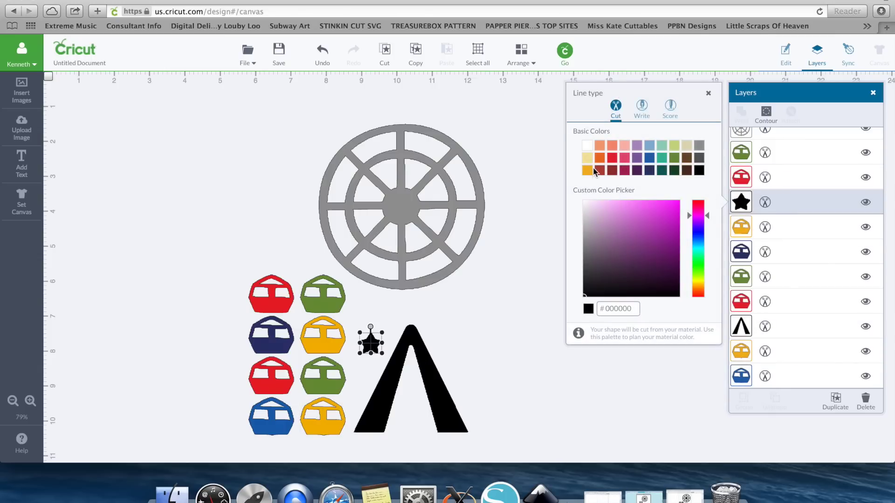
pyautogui.click(588, 171)
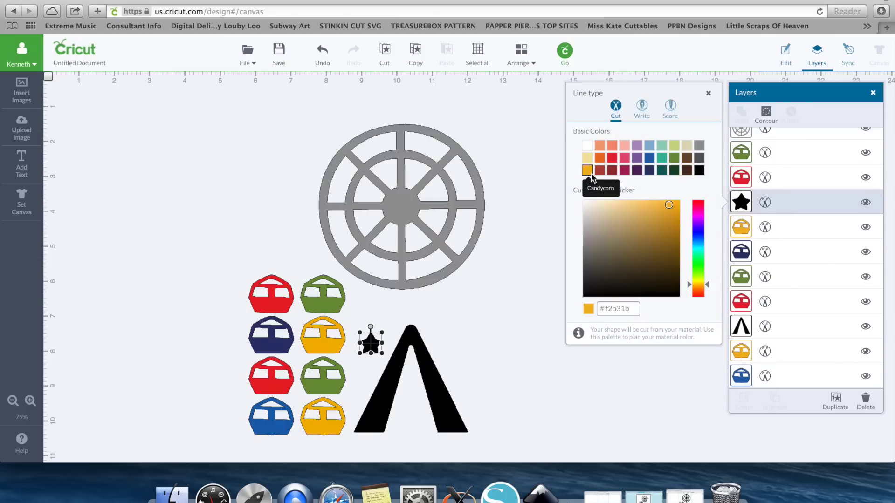
pyautogui.click(708, 93)
pyautogui.click(538, 180)
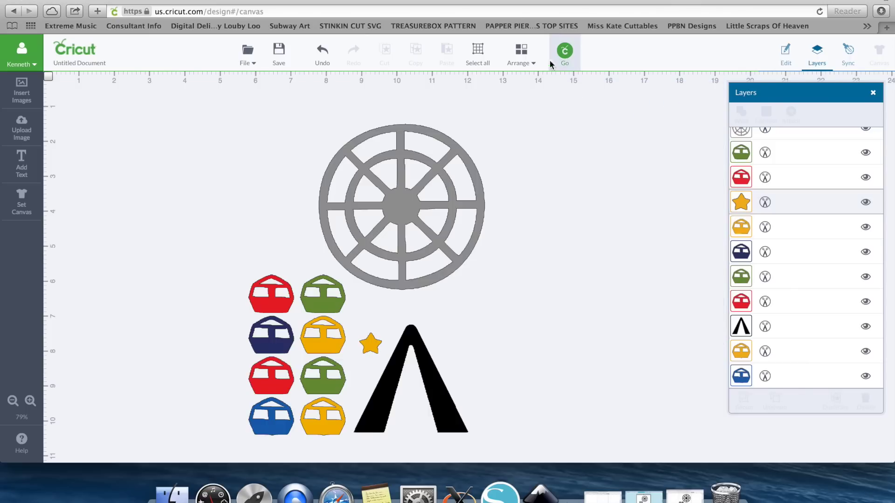
pyautogui.click(571, 56)
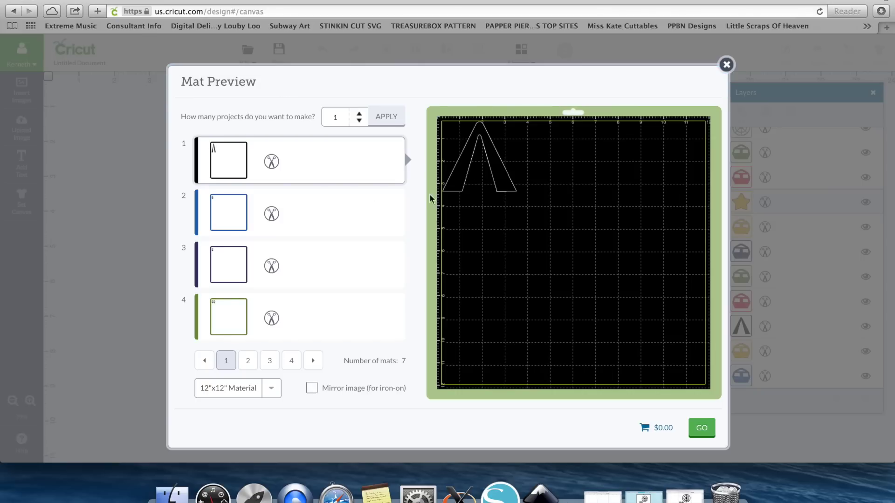
pyautogui.click(244, 212)
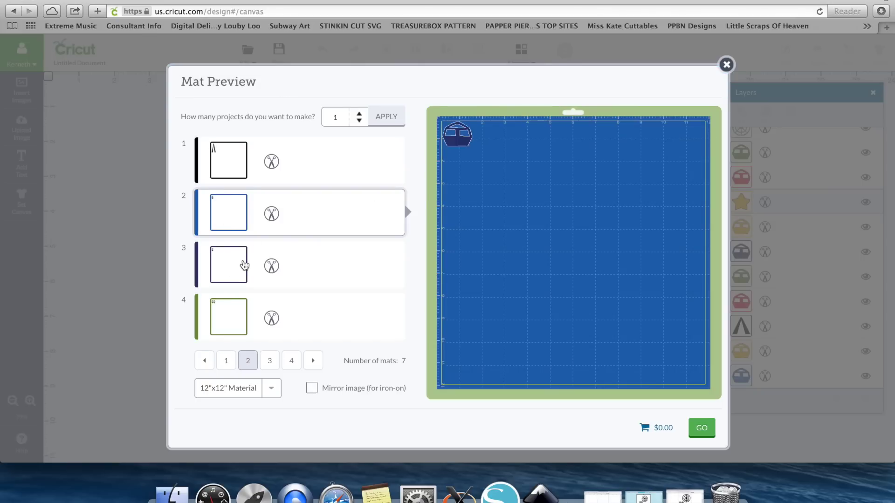
pyautogui.click(244, 264)
pyautogui.click(252, 314)
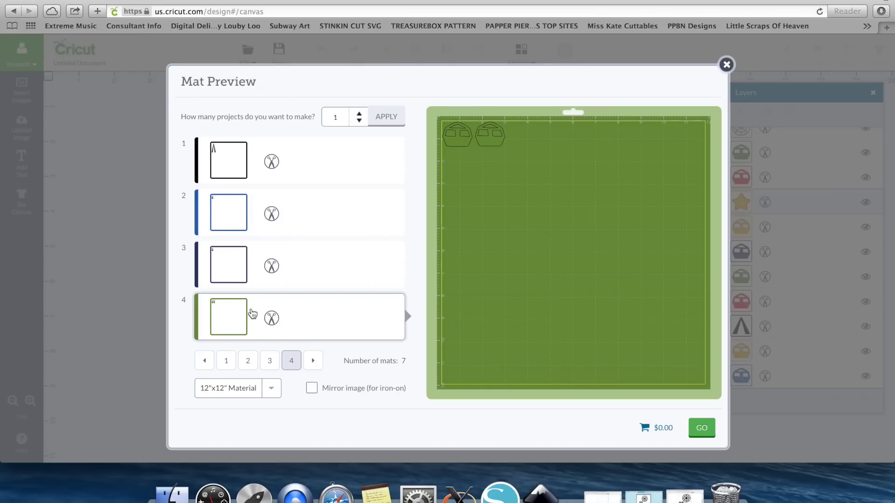
pyautogui.click(314, 357)
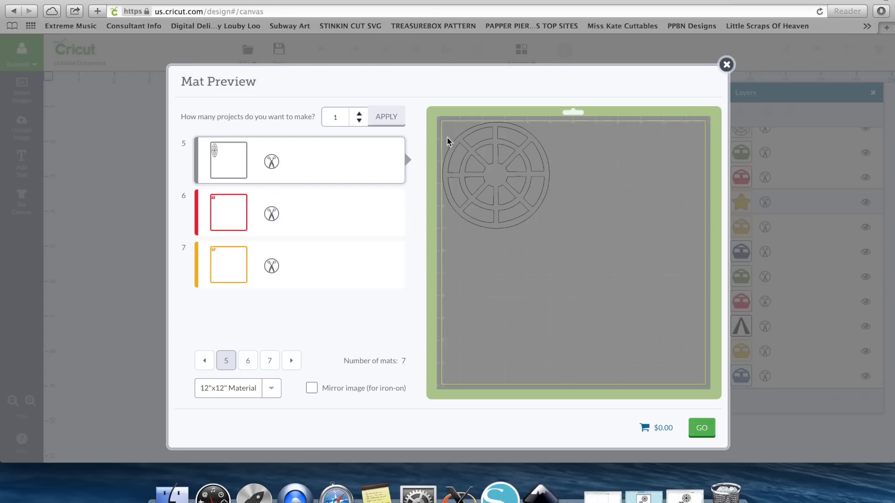
pyautogui.click(260, 208)
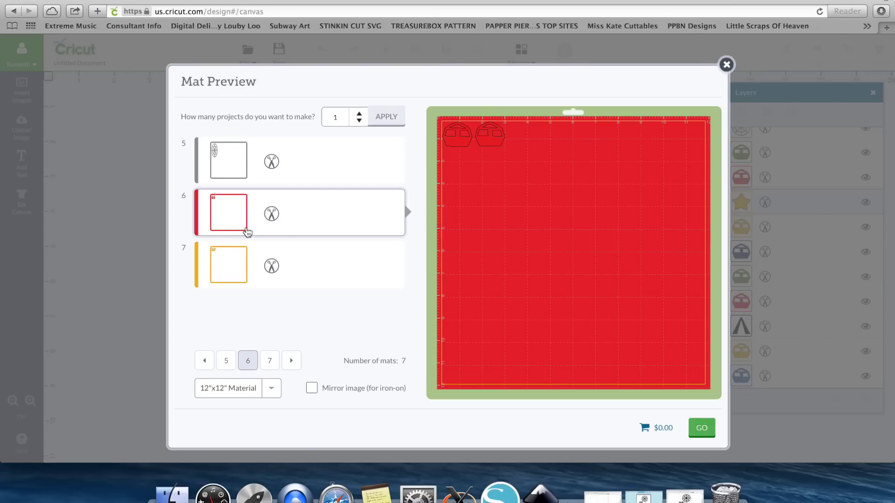
pyautogui.click(236, 257)
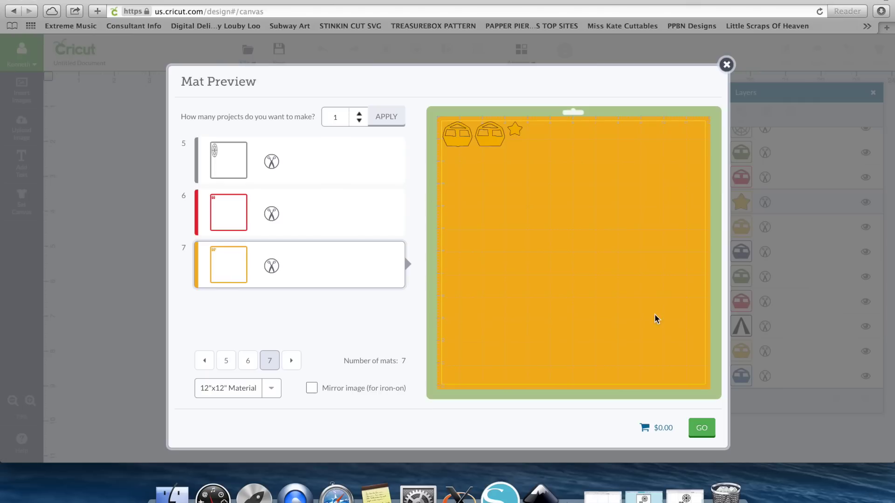
pyautogui.click(727, 65)
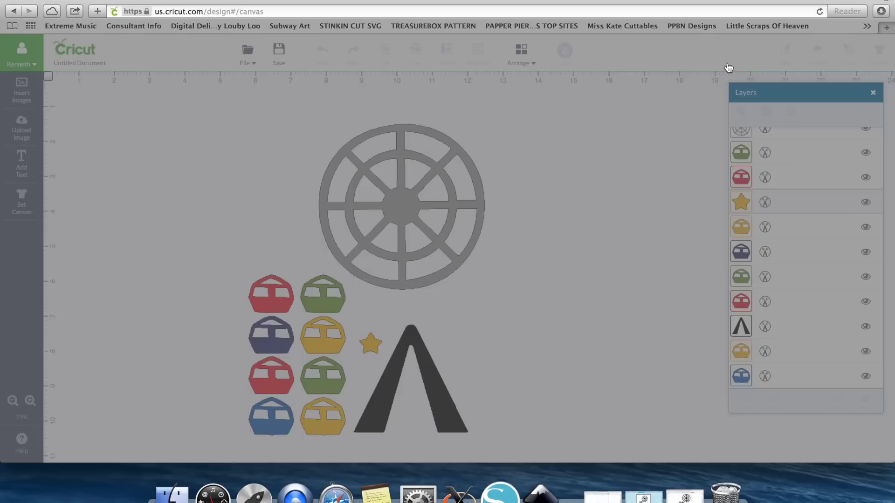